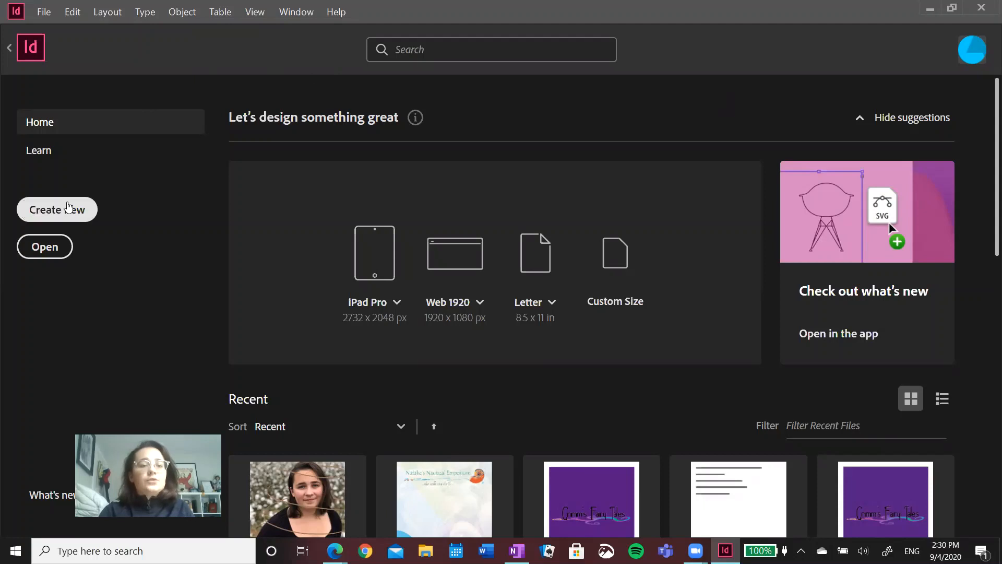
# Create a new 8.25 x 10.75 in portrait document with 5 facing pages starting at 2, 6 columns and a 0.125 in bleed
pyautogui.click(67, 205)
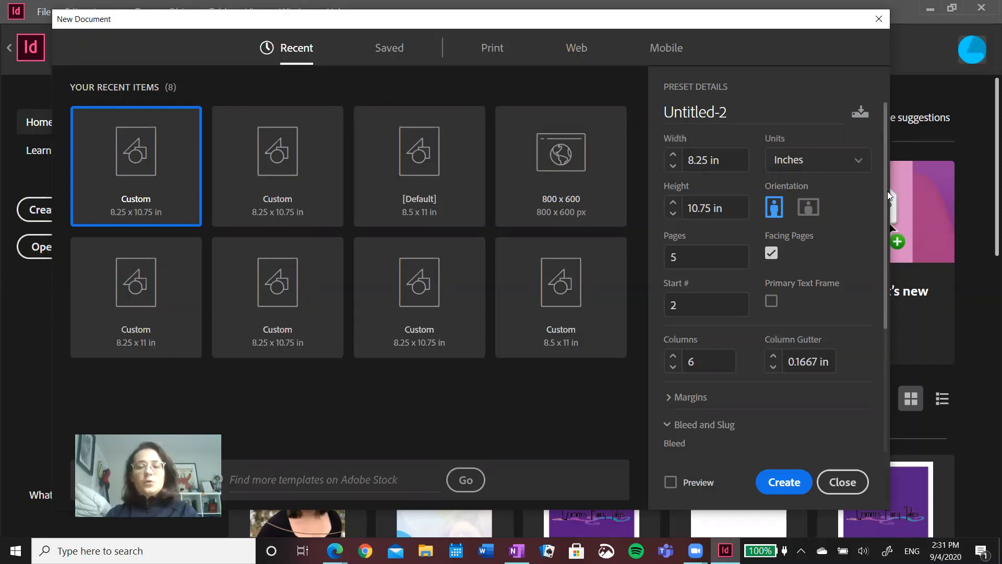
pyautogui.moveTo(887, 191); pyautogui.dragTo(880, 231)
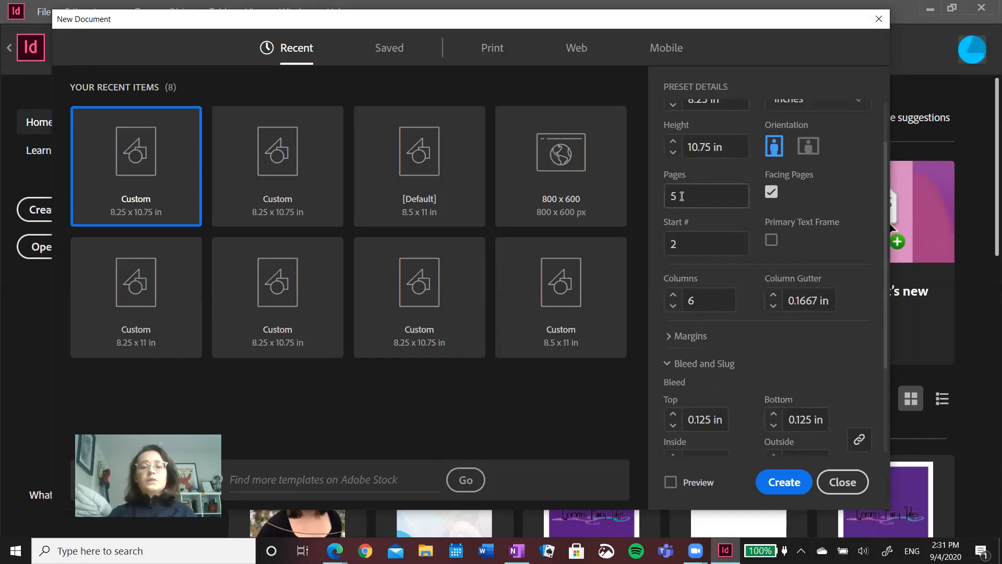
pyautogui.click(683, 243)
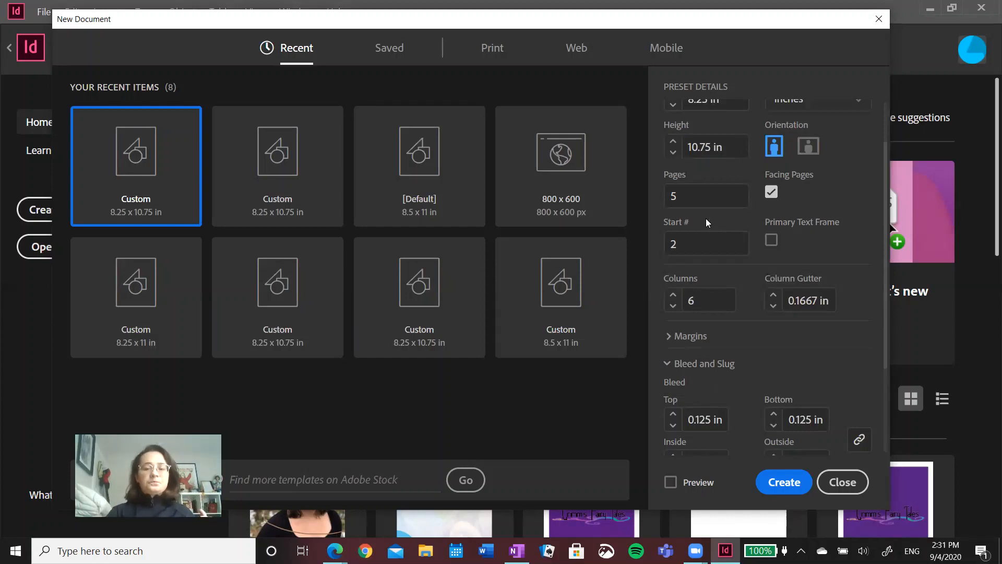
pyautogui.click(691, 299)
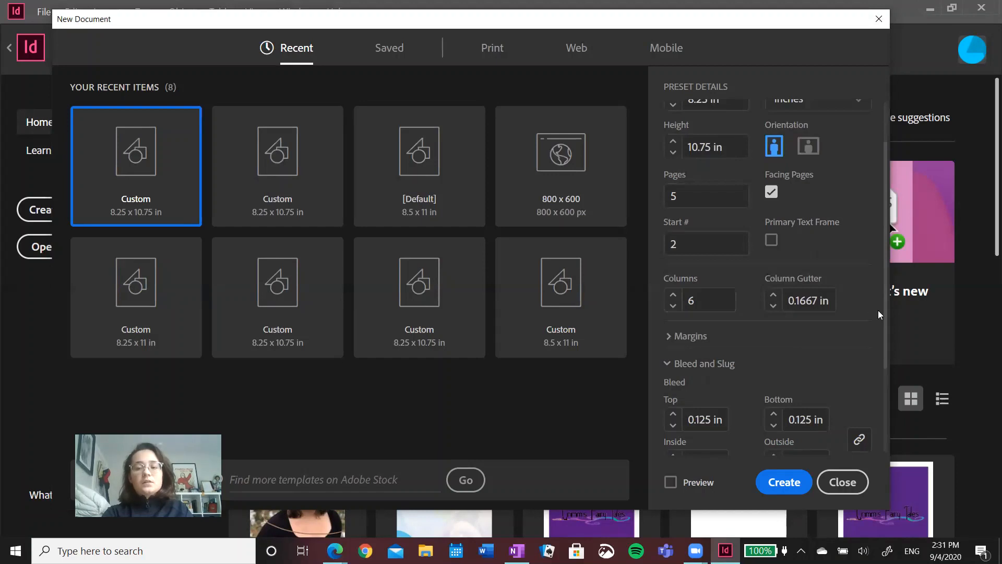
pyautogui.scroll(-1, 880, 334)
pyautogui.scroll(-2, 878, 358)
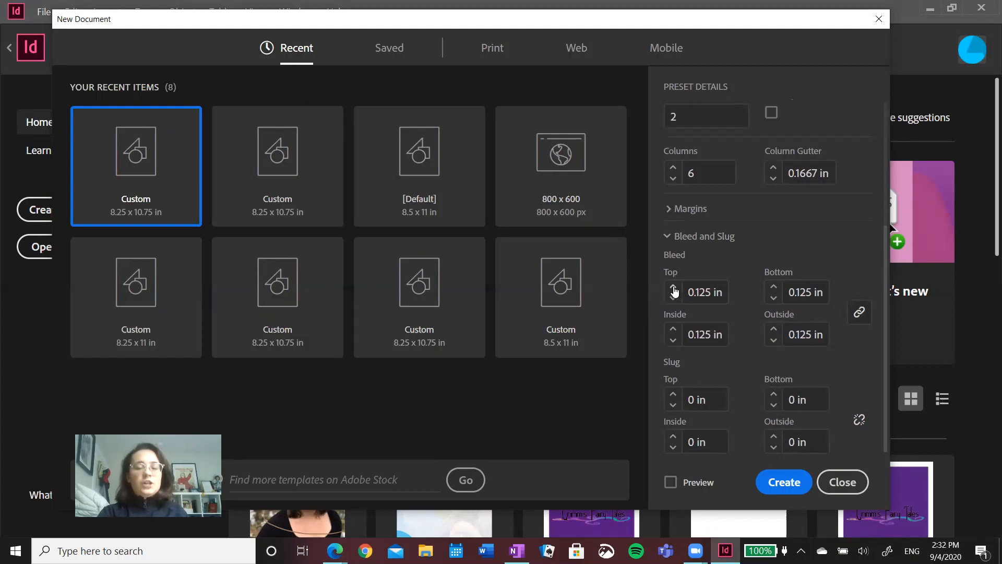
pyautogui.click(673, 289)
pyautogui.click(673, 297)
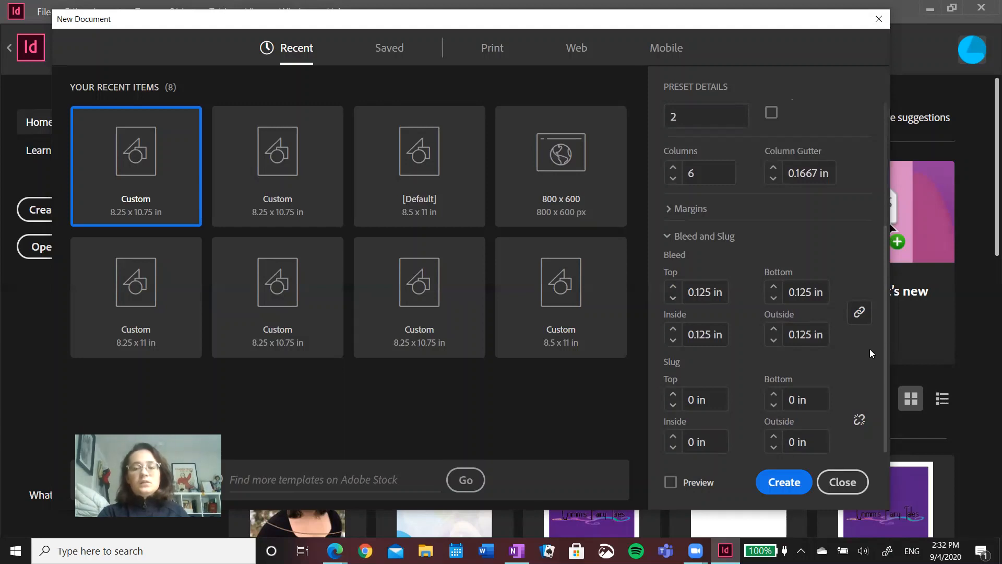
pyautogui.click(674, 395)
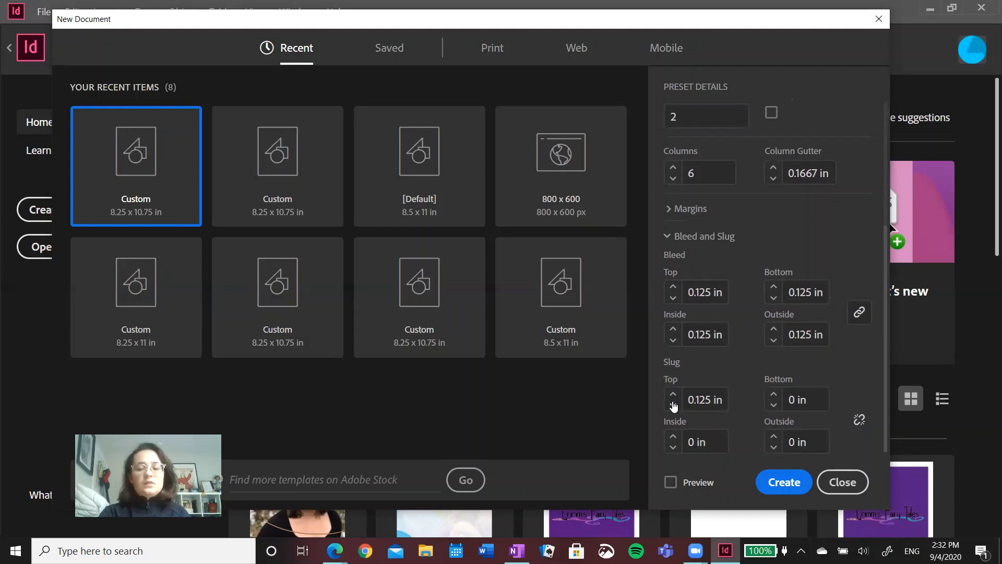
pyautogui.click(673, 404)
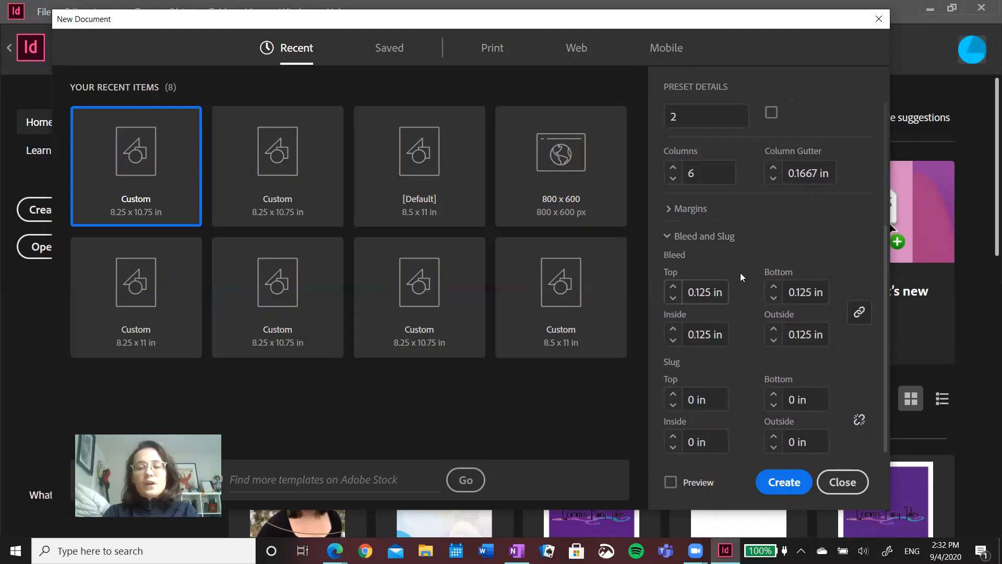
pyautogui.click(786, 480)
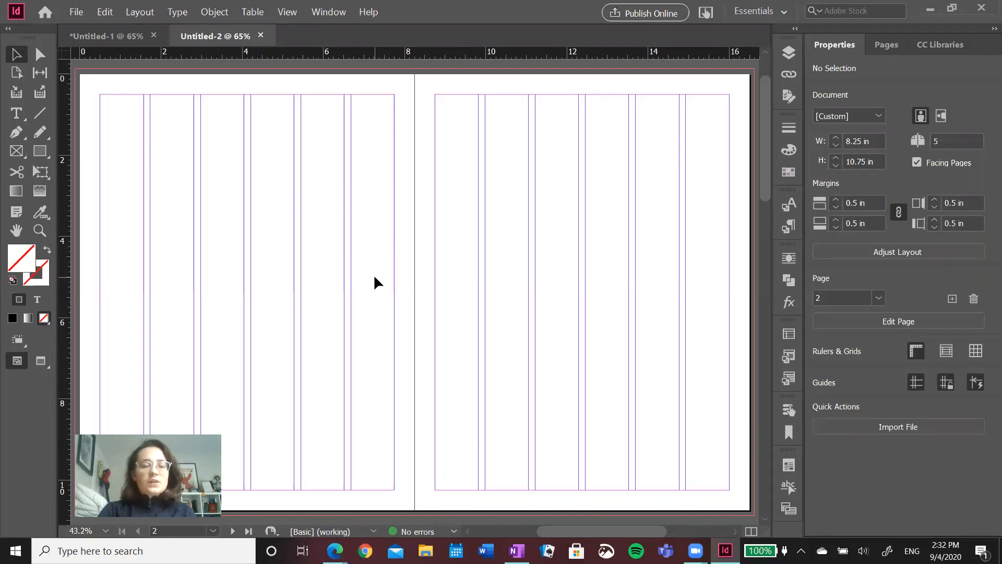
# Add one page to the document after the 2-3 spread
pyautogui.hscroll(-6, 374, 276)
pyautogui.hscroll(6, 375, 276)
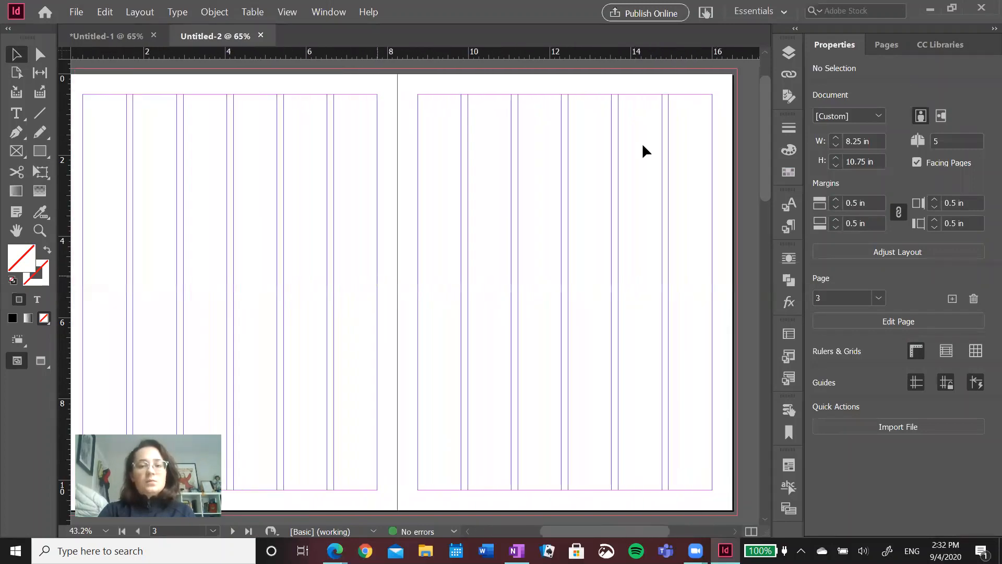
pyautogui.scroll(-1, 759, 163)
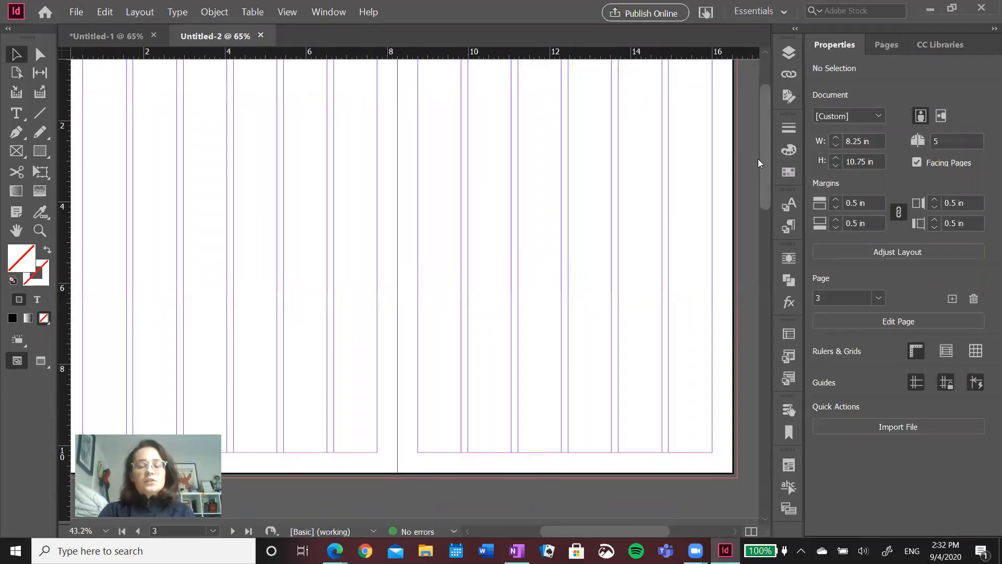
pyautogui.moveTo(759, 163); pyautogui.dragTo(763, 429)
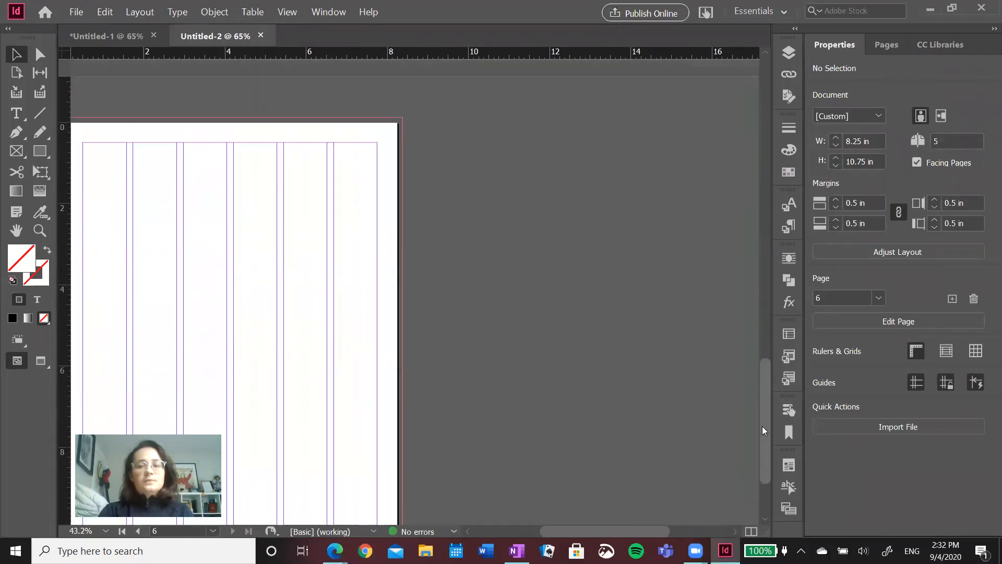
pyautogui.click(887, 45)
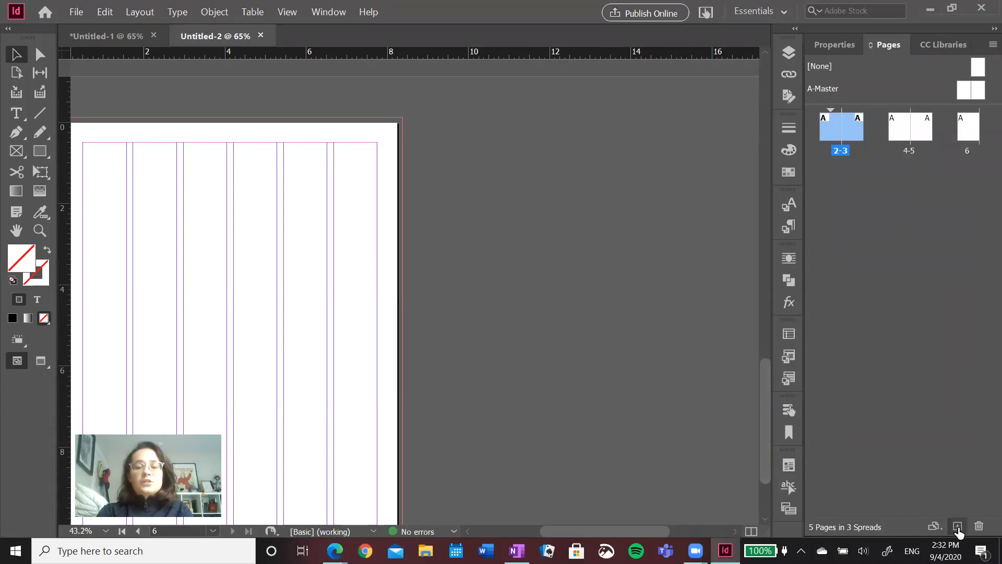
pyautogui.click(957, 528)
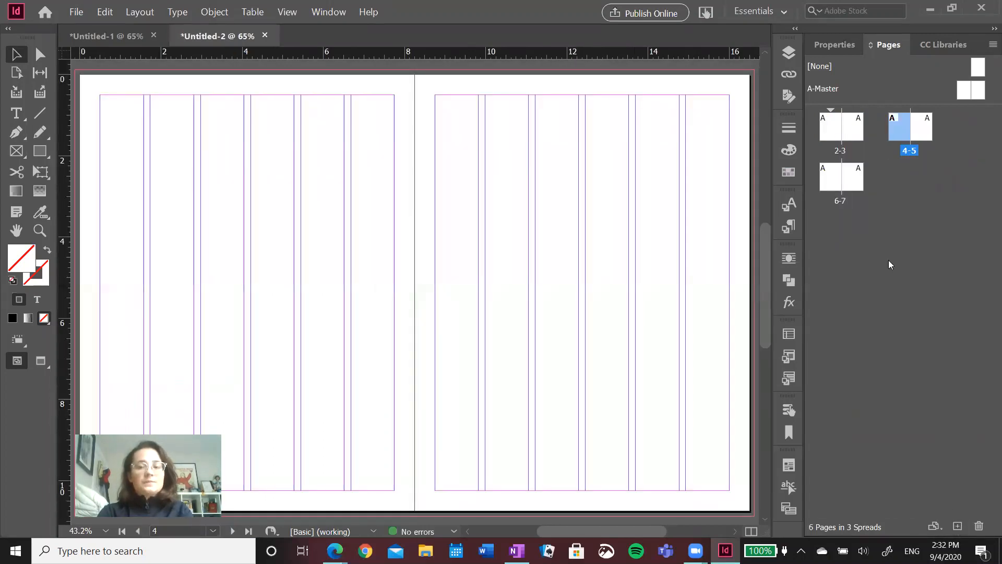
# Delete the 6-7 and 4-5 spreads from the document
pyautogui.click(842, 202)
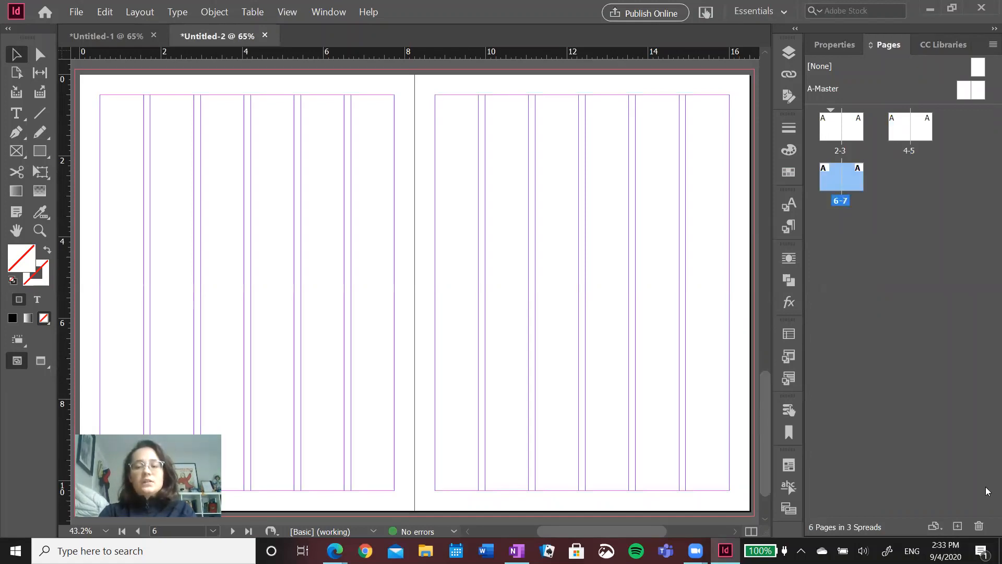
pyautogui.click(977, 526)
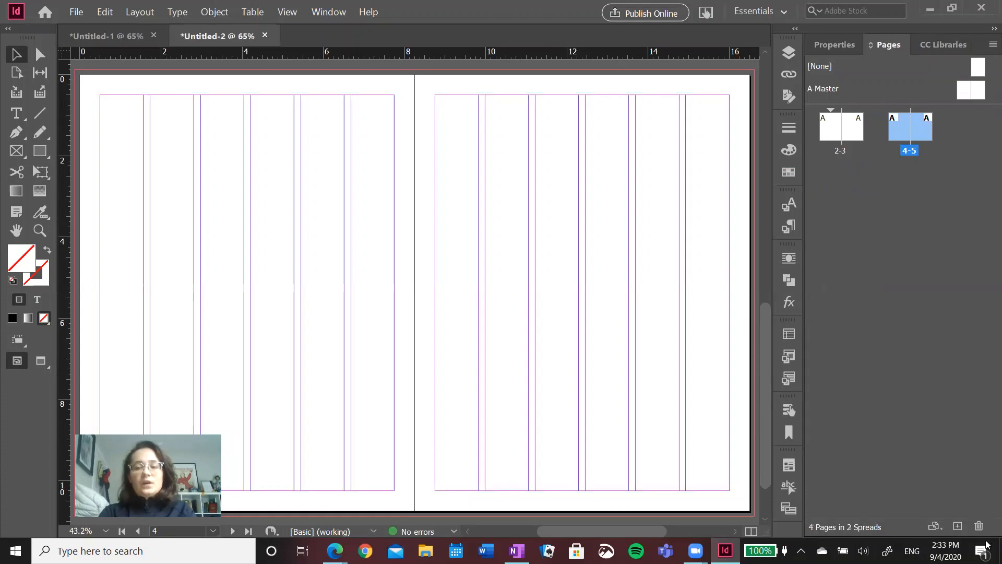
pyautogui.click(979, 527)
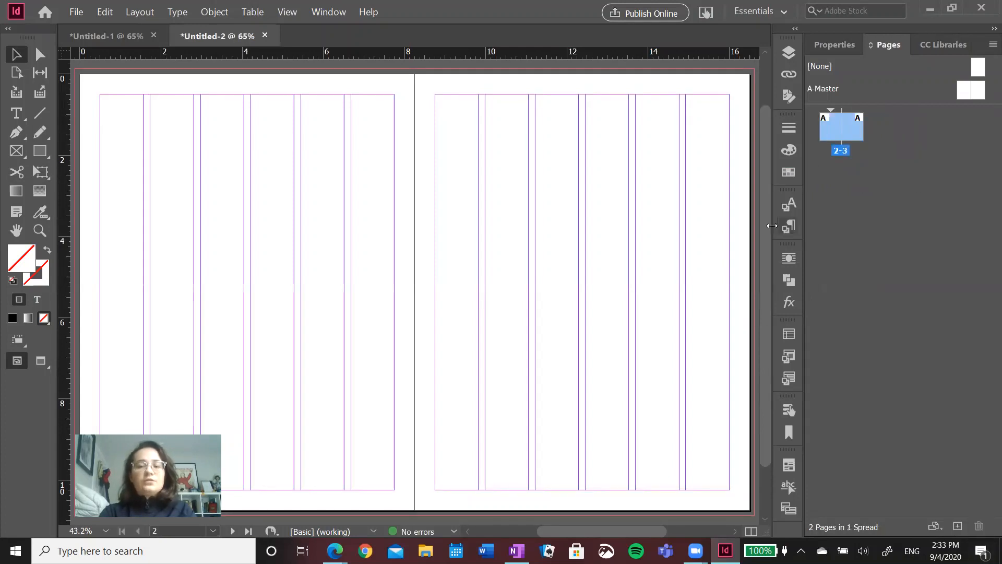
pyautogui.scroll(-2, 758, 263)
pyautogui.scroll(1, 758, 263)
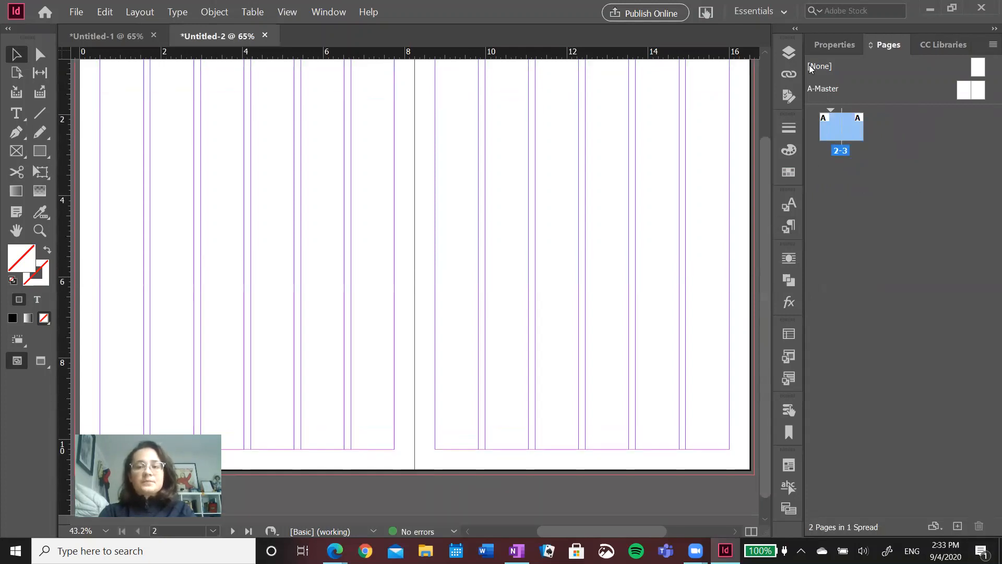
# Show the document grid over the 2-3 spread and hide it again
pyautogui.click(833, 44)
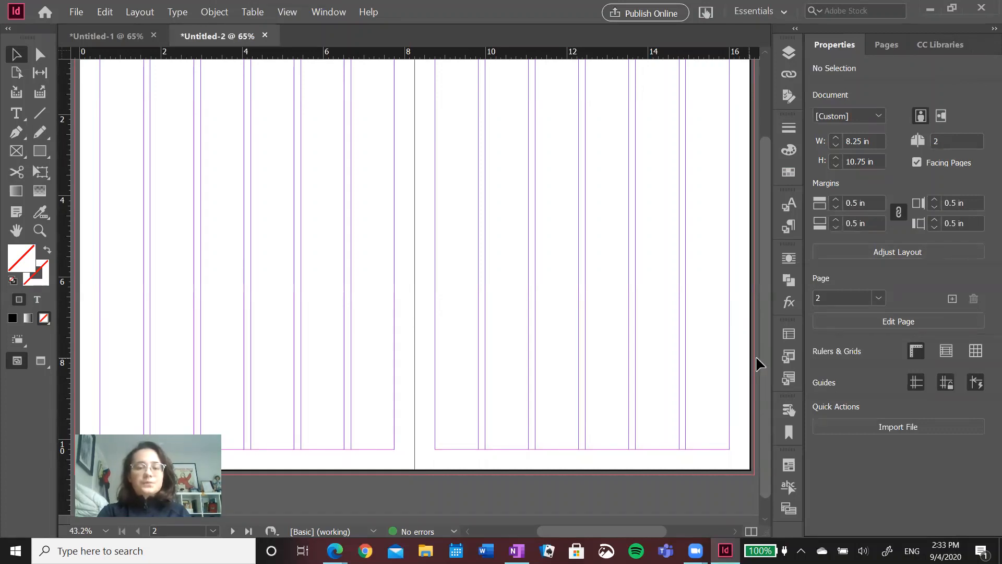
pyautogui.moveTo(763, 363); pyautogui.dragTo(763, 335)
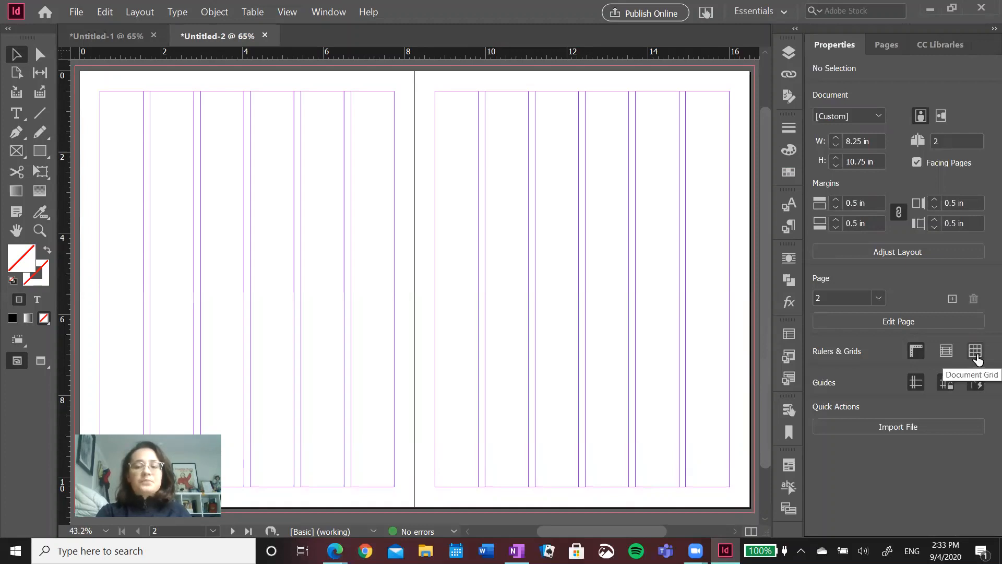
pyautogui.click(975, 351)
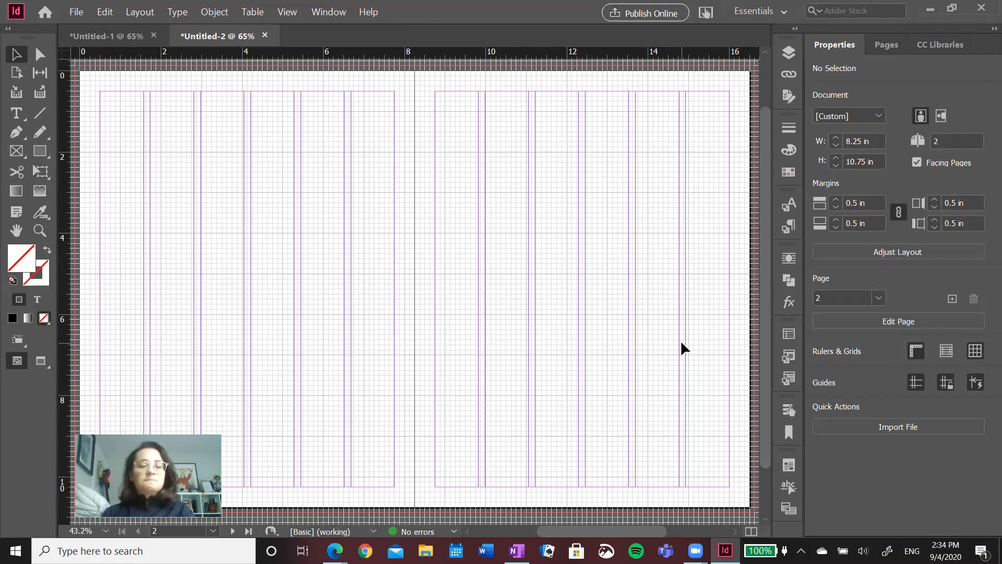
pyautogui.click(974, 351)
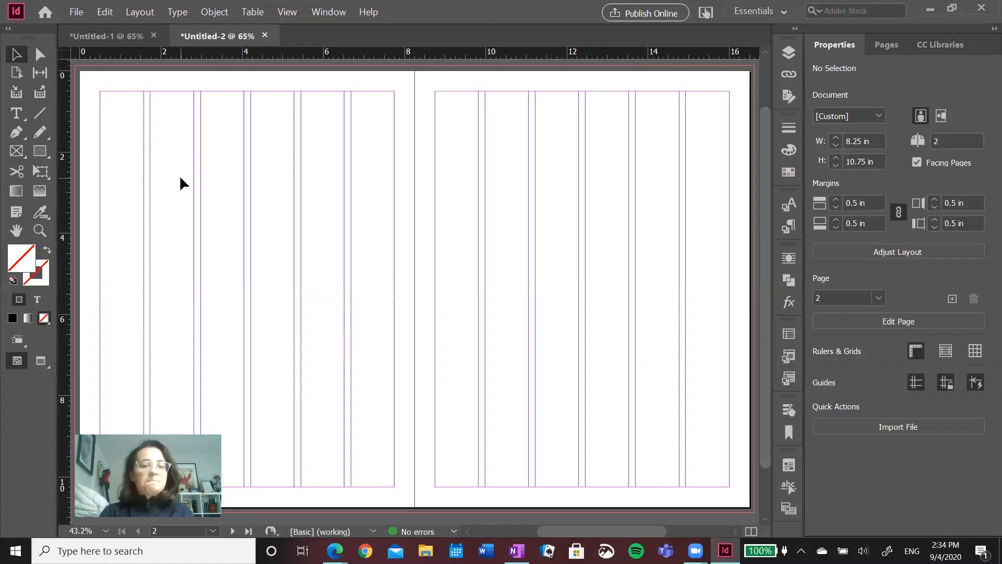
# Activate the Rectangle Frame tool from the group of frame tools
pyautogui.click(17, 153)
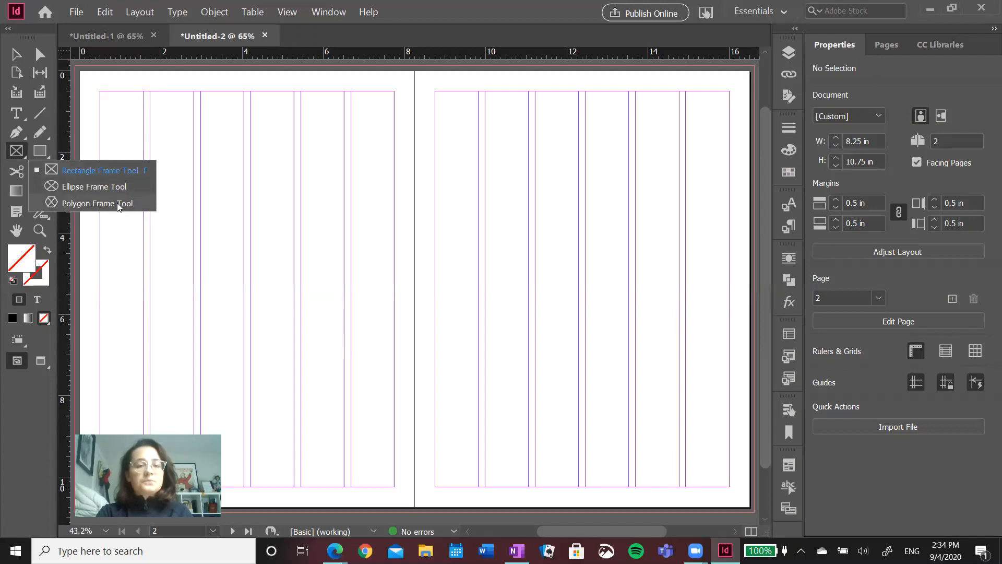
pyautogui.click(61, 171)
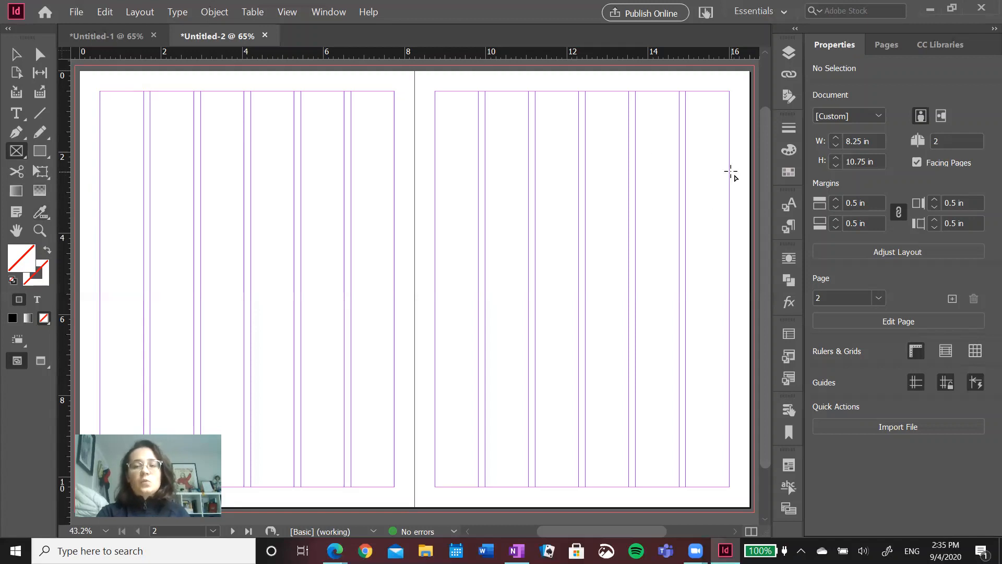
# Examine the document's layers, links, color mode choices, swatches and text wrap options
pyautogui.click(789, 53)
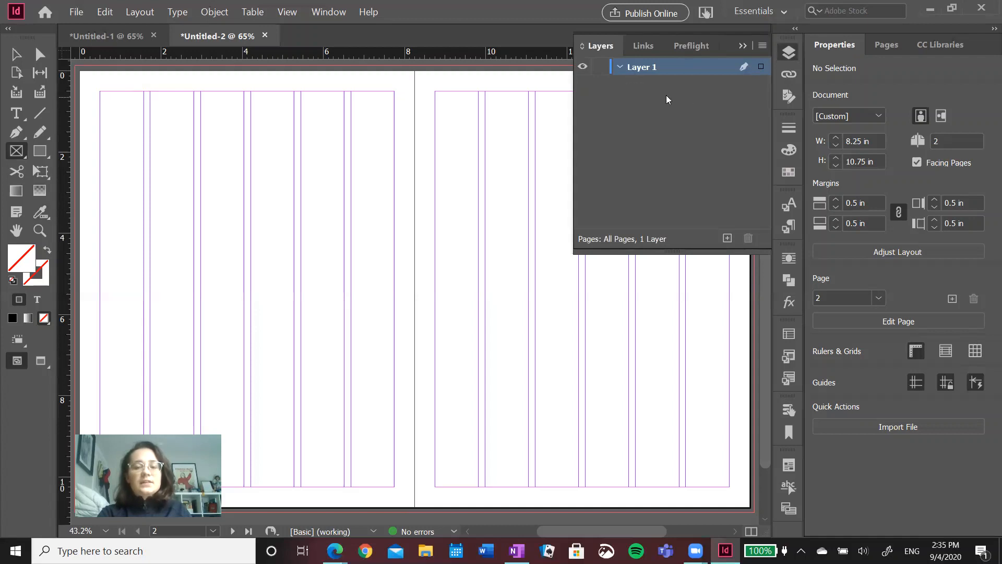
pyautogui.click(645, 44)
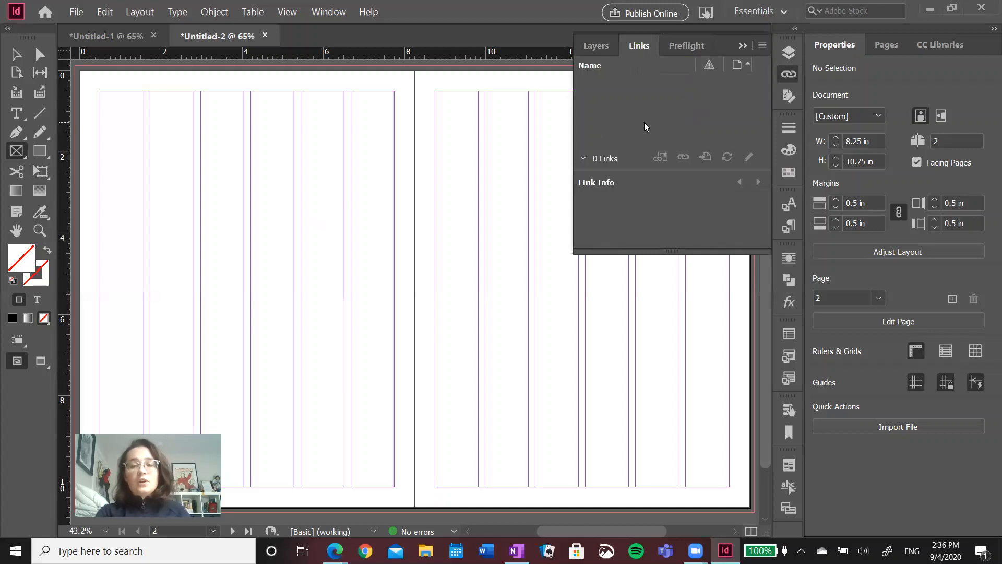
pyautogui.click(789, 151)
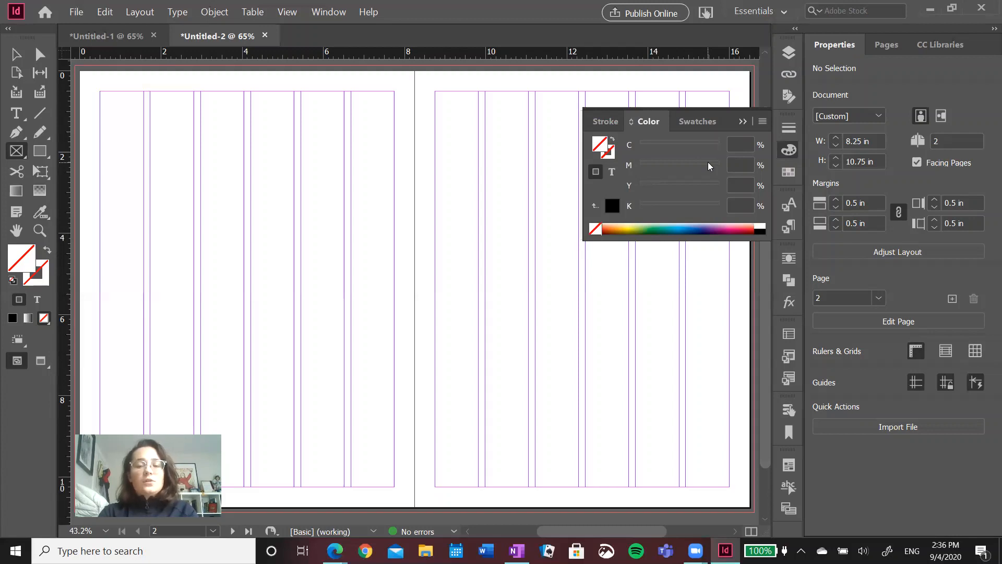
pyautogui.click(762, 121)
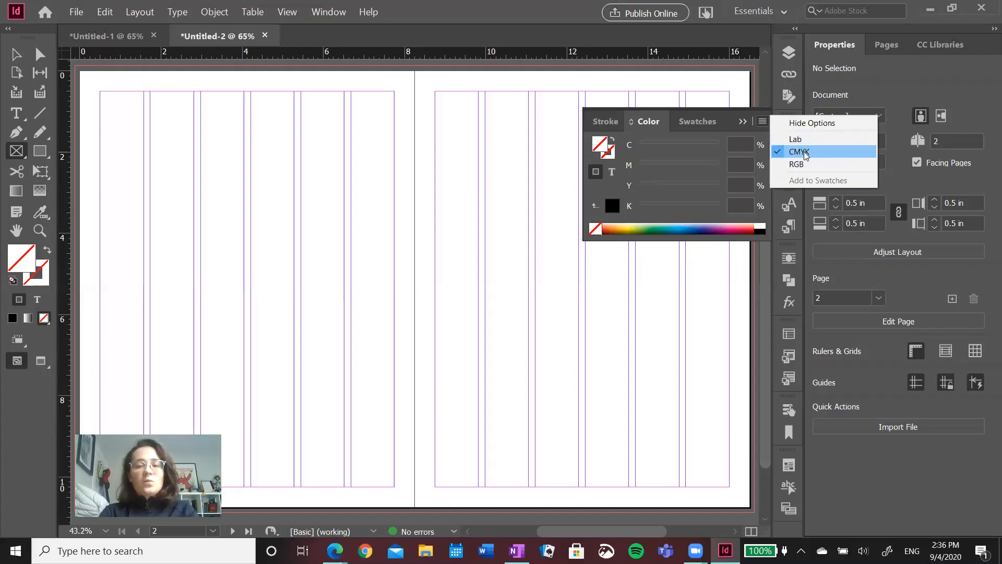
pyautogui.click(763, 125)
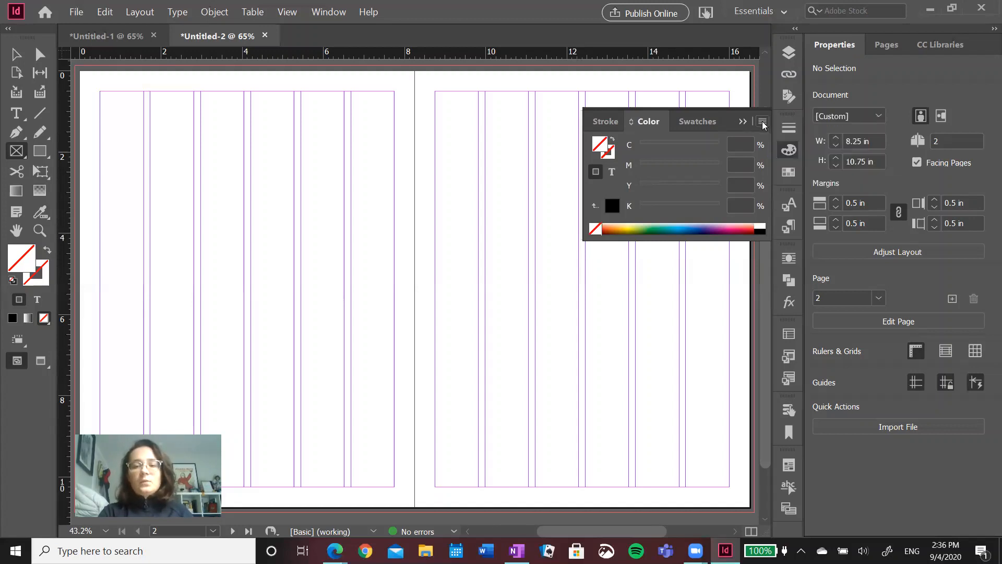
pyautogui.click(783, 176)
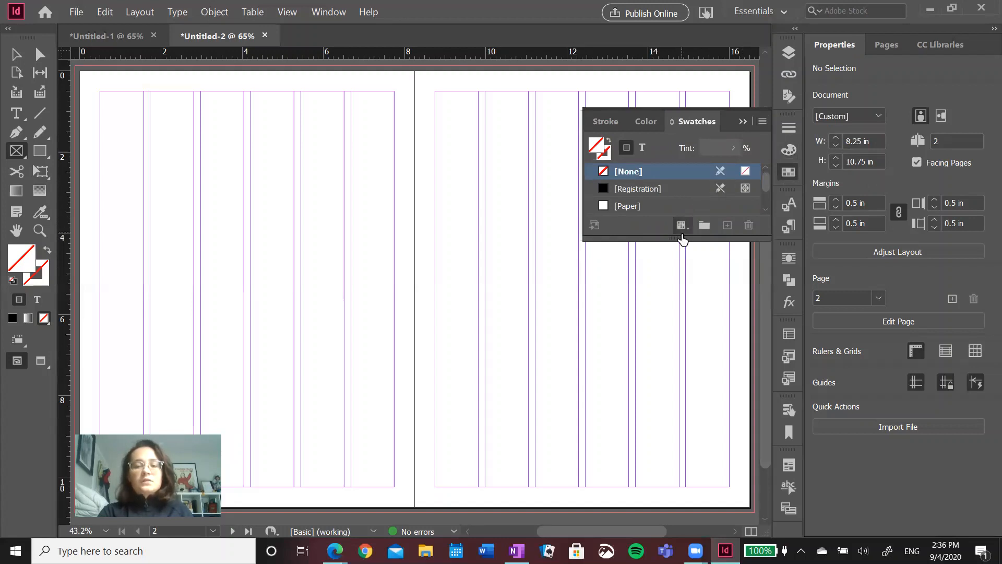
pyautogui.moveTo(678, 236); pyautogui.dragTo(680, 268)
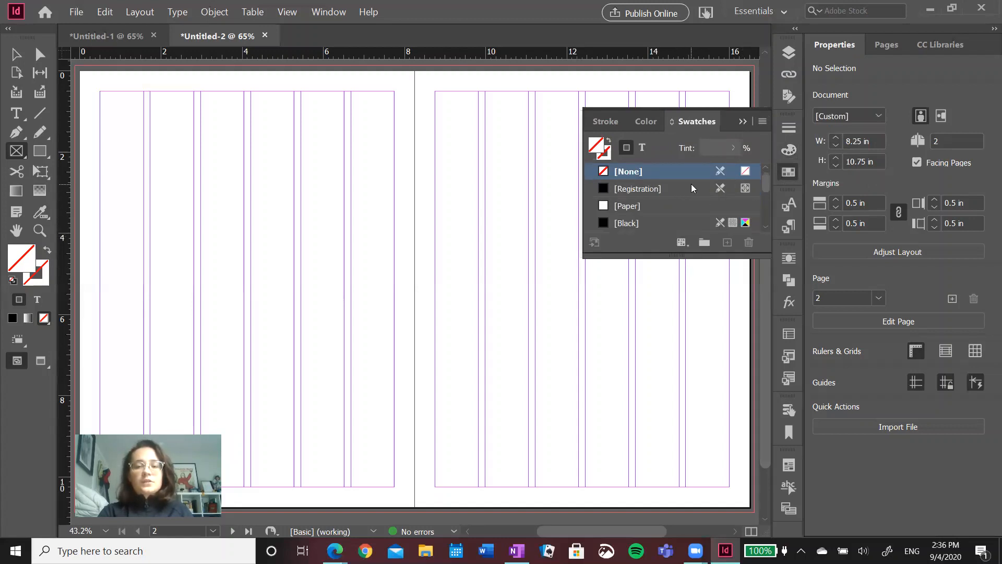
pyautogui.scroll(-3, 691, 185)
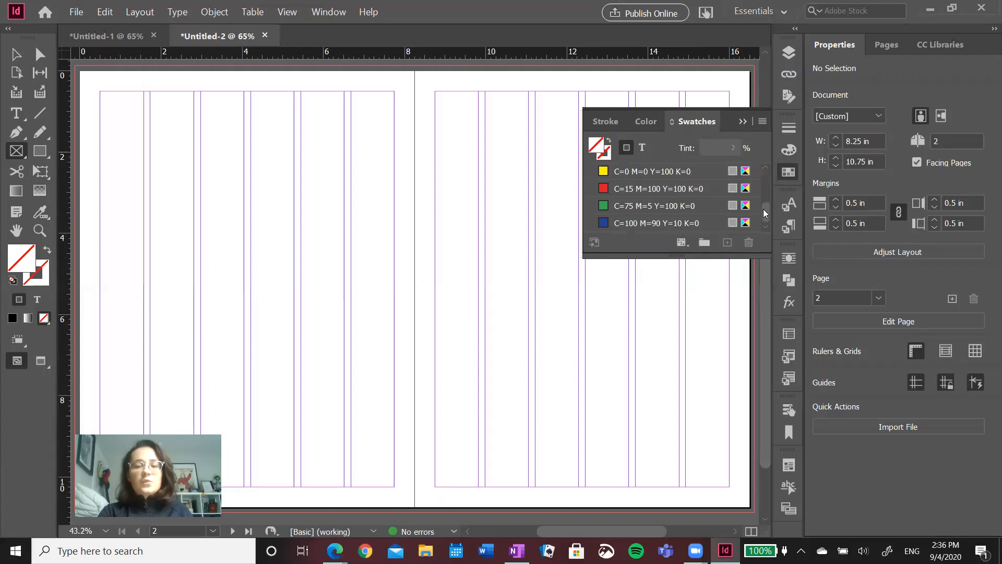
pyautogui.moveTo(763, 212); pyautogui.dragTo(762, 223)
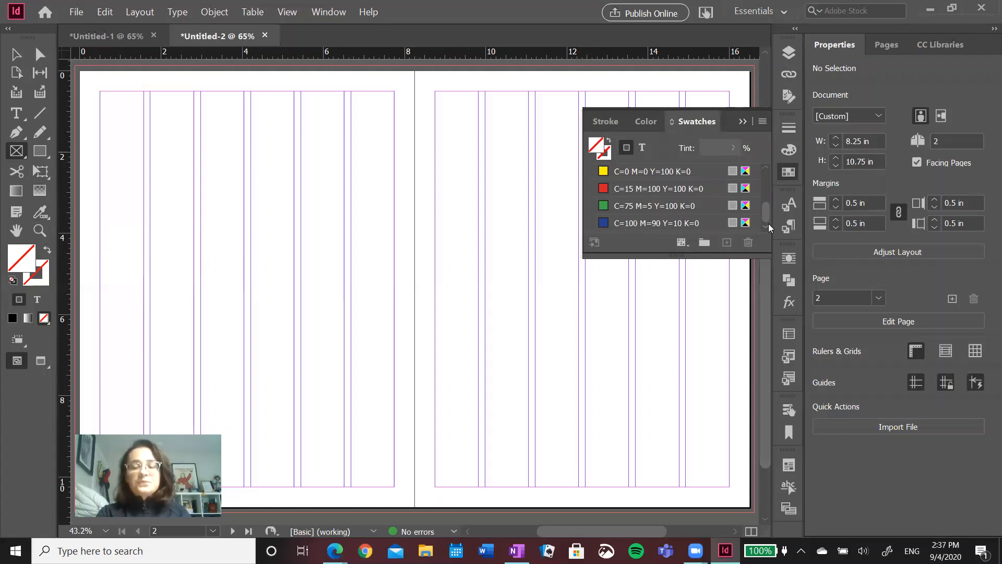
pyautogui.click(786, 261)
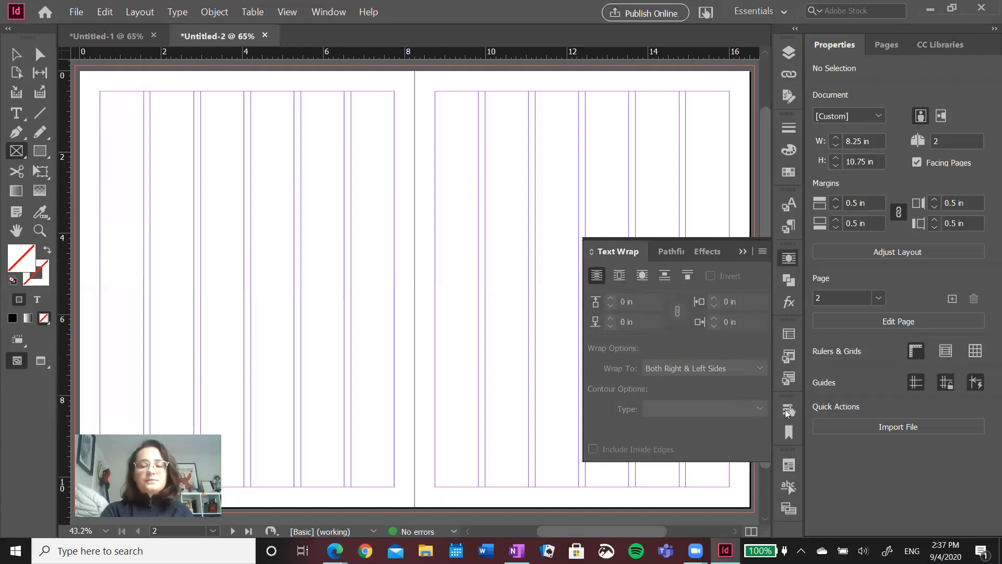
pyautogui.click(789, 259)
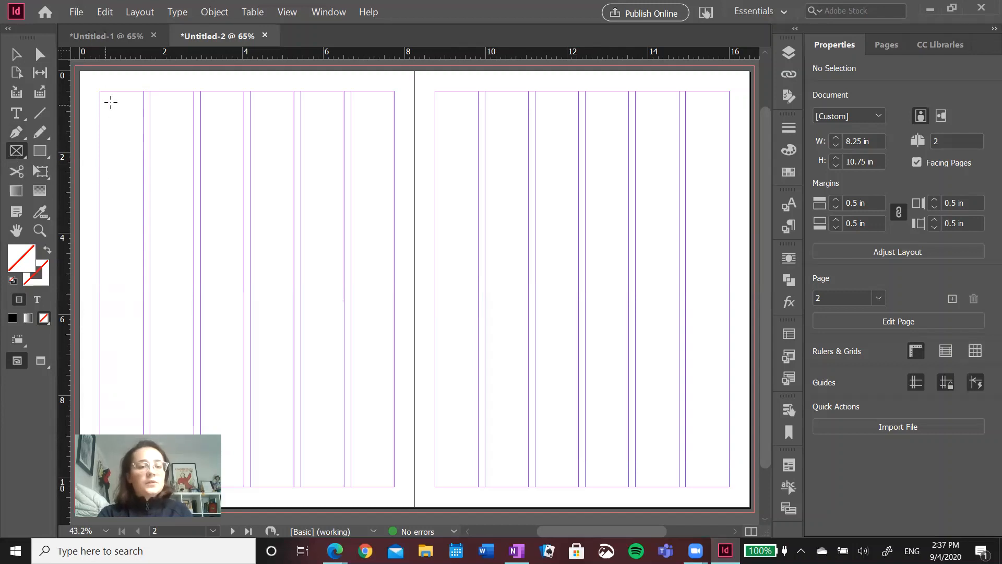
# Draw a rectangle frame about 4.76 by 3.46 in near the top of page 2 and place the Desktop JPEG beginning with 83732B60 in it
pyautogui.moveTo(111, 102); pyautogui.dragTo(304, 241)
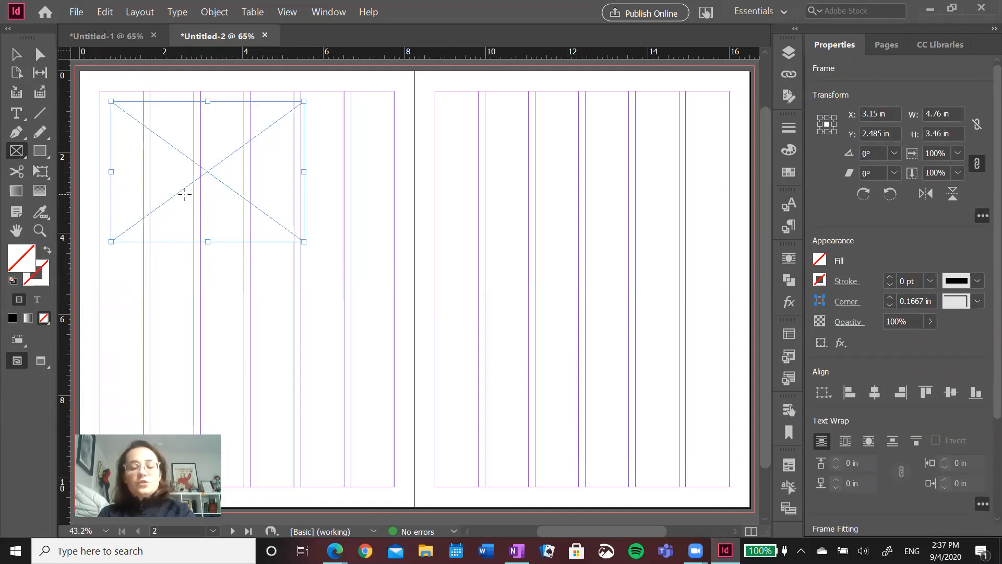
pyautogui.hotkey('ctrl', 'd')
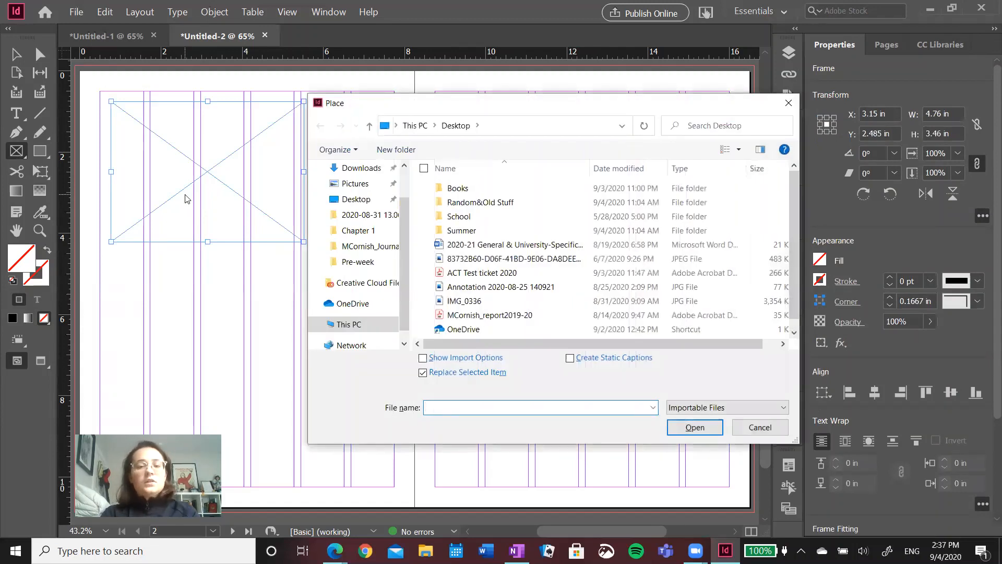
pyautogui.click(378, 205)
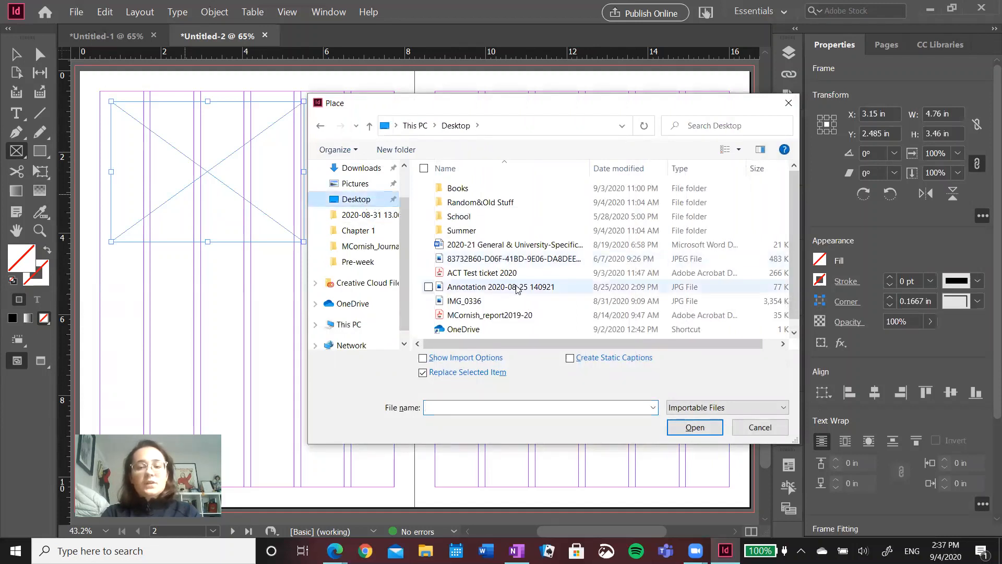
pyautogui.click(496, 259)
pyautogui.click(677, 433)
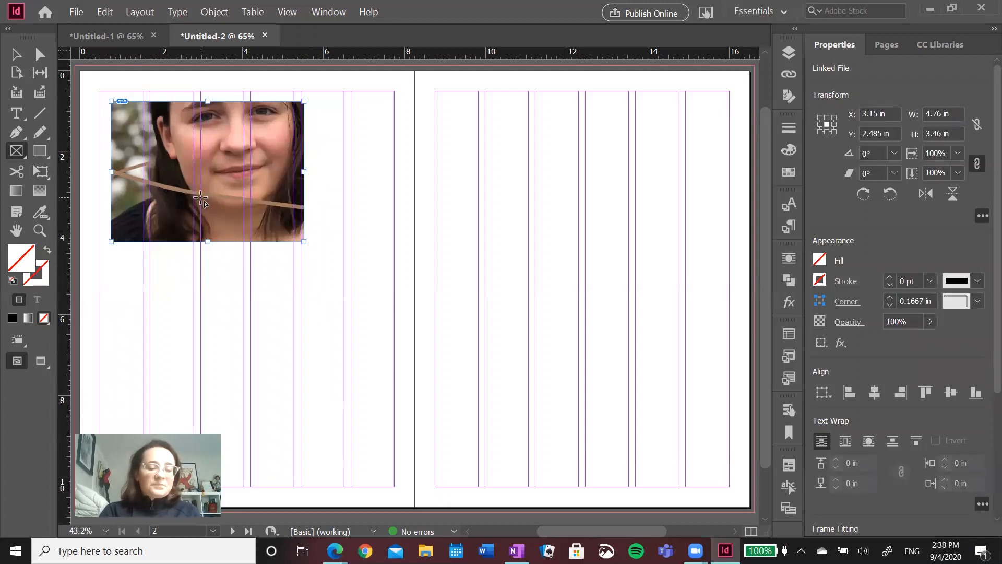
# Reposition the photo inside its frame with the Selection tool so that both eyes and the mouth fall within the crop
pyautogui.click(16, 54)
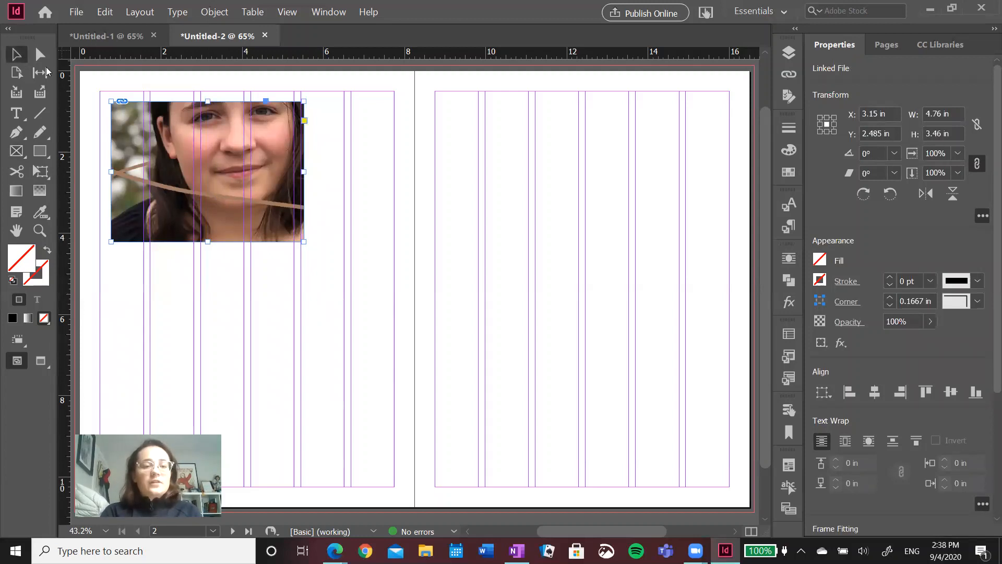
pyautogui.click(209, 176)
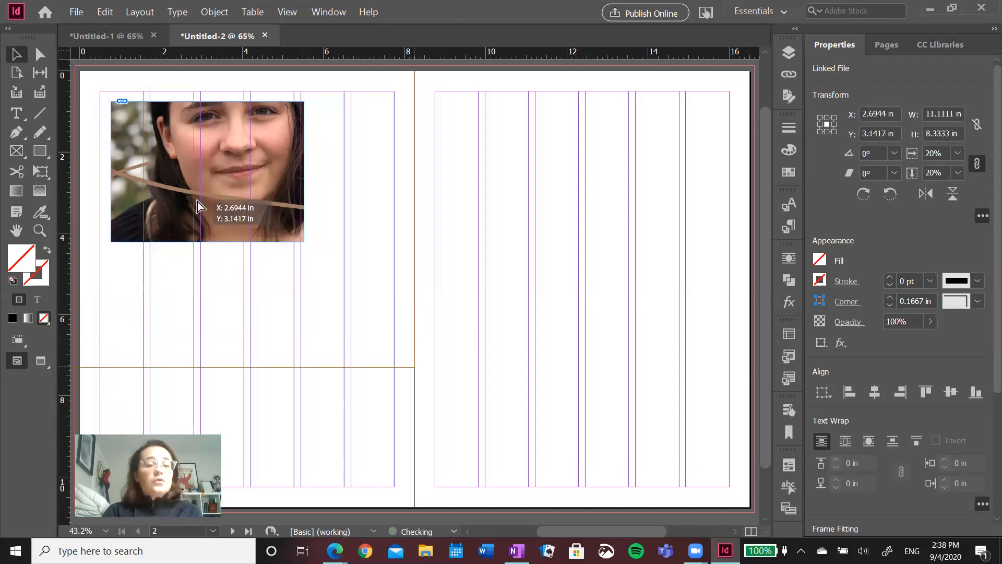
pyautogui.moveTo(197, 201)
pyautogui.mouseDown()
pyautogui.moveTo(206, 174)
pyautogui.moveTo(212, 190)
pyautogui.mouseUp()
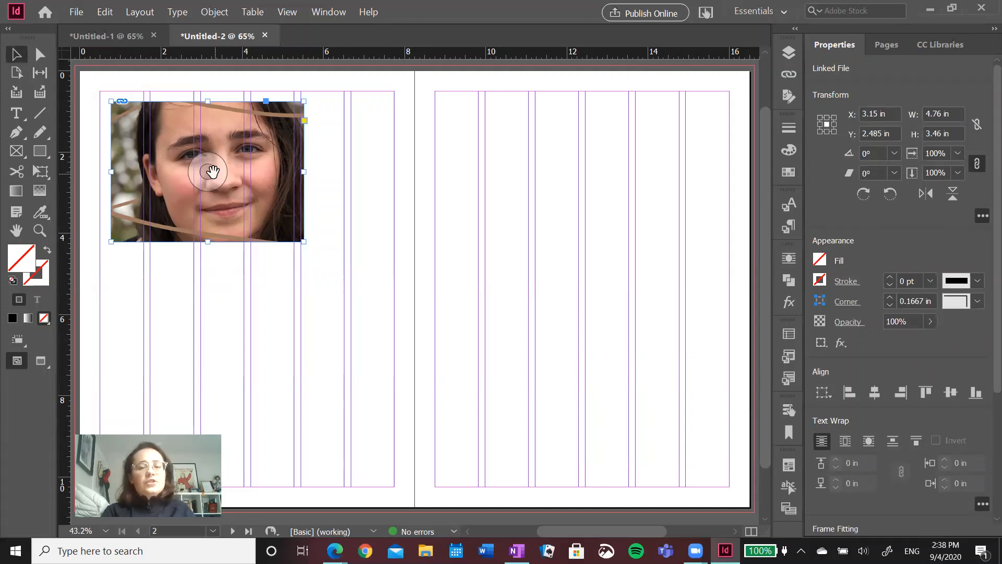
pyautogui.moveTo(212, 172); pyautogui.dragTo(227, 186)
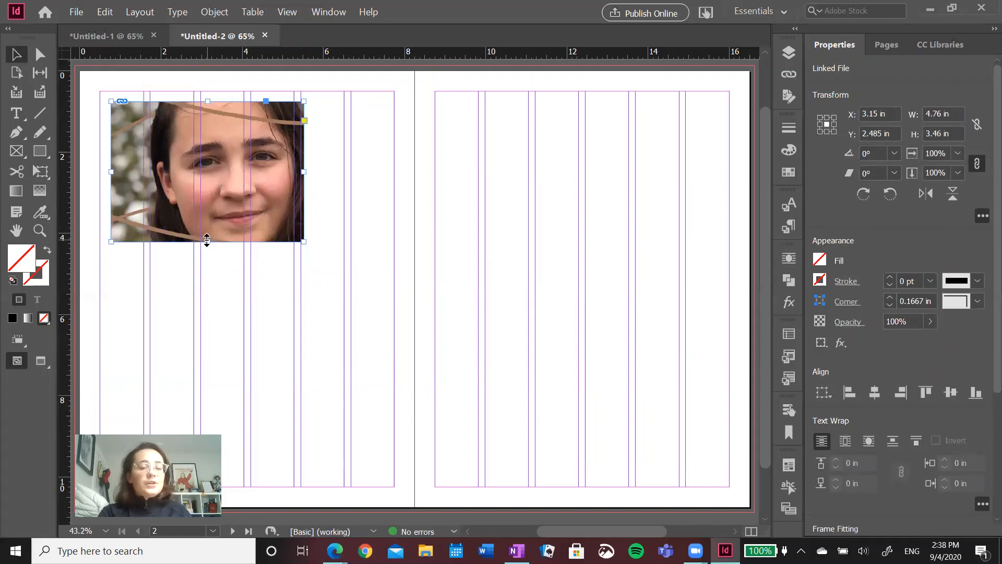
# Enlarge the frame downward and sideways to about 7.48 by 5.56 in and fit the photo content proportionally
pyautogui.moveTo(207, 240); pyautogui.dragTo(207, 327)
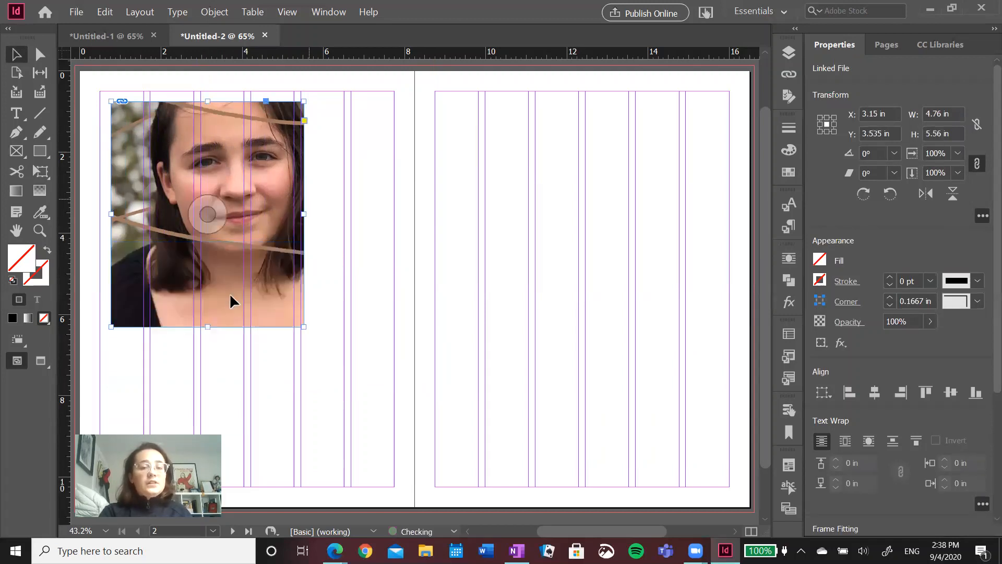
pyautogui.moveTo(303, 214); pyautogui.dragTo(415, 230)
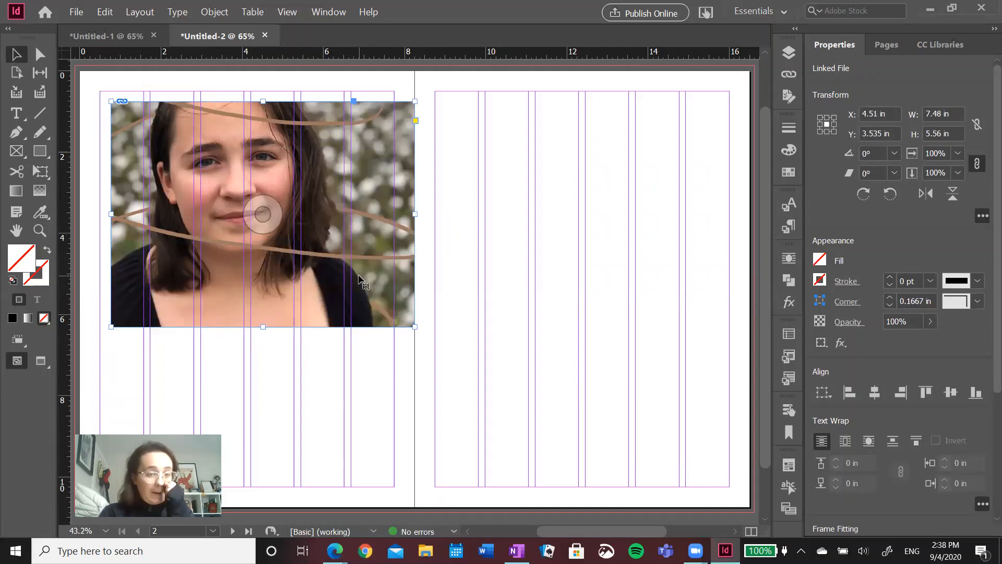
pyautogui.rightClick(302, 281)
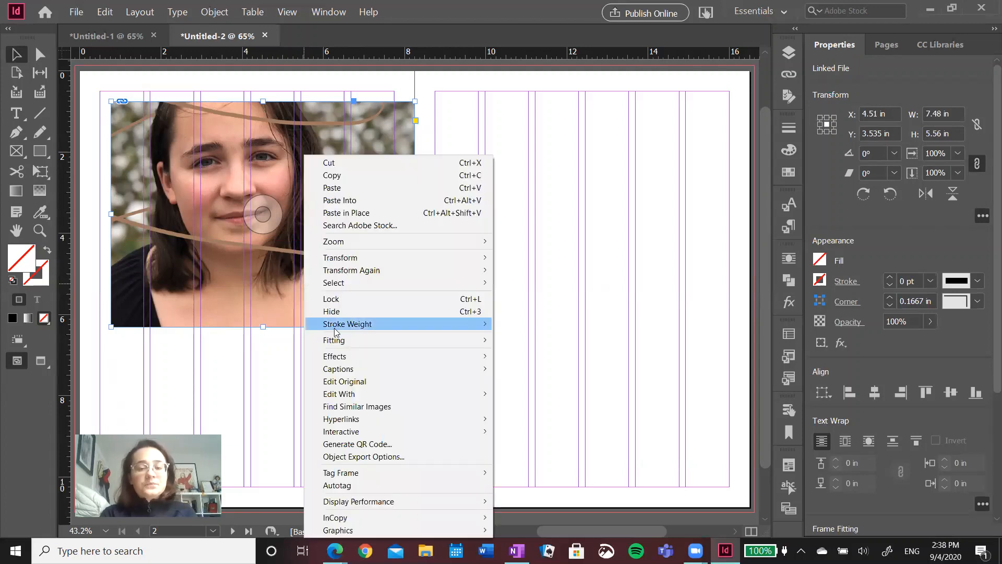
pyautogui.moveTo(343, 340)
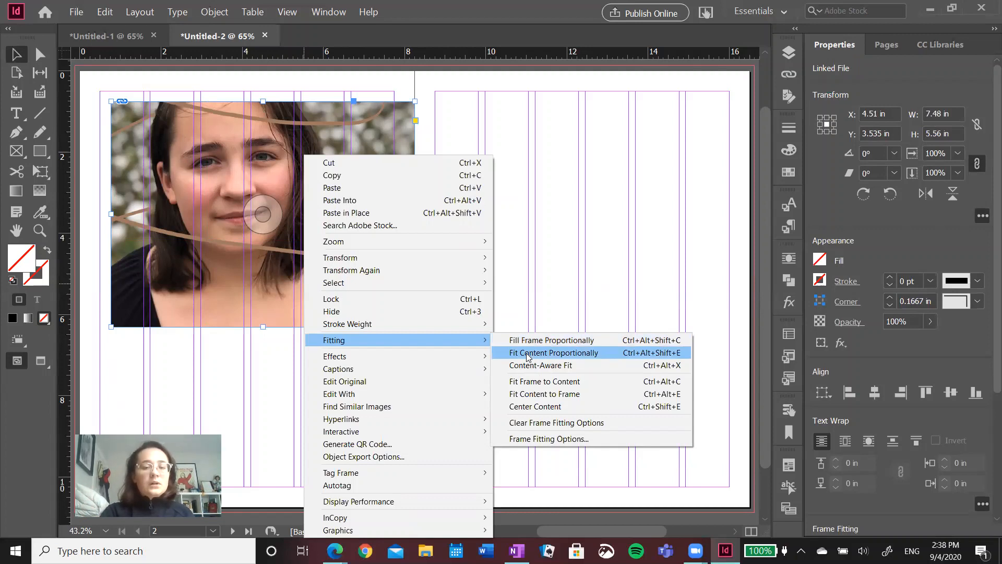
pyautogui.click(526, 353)
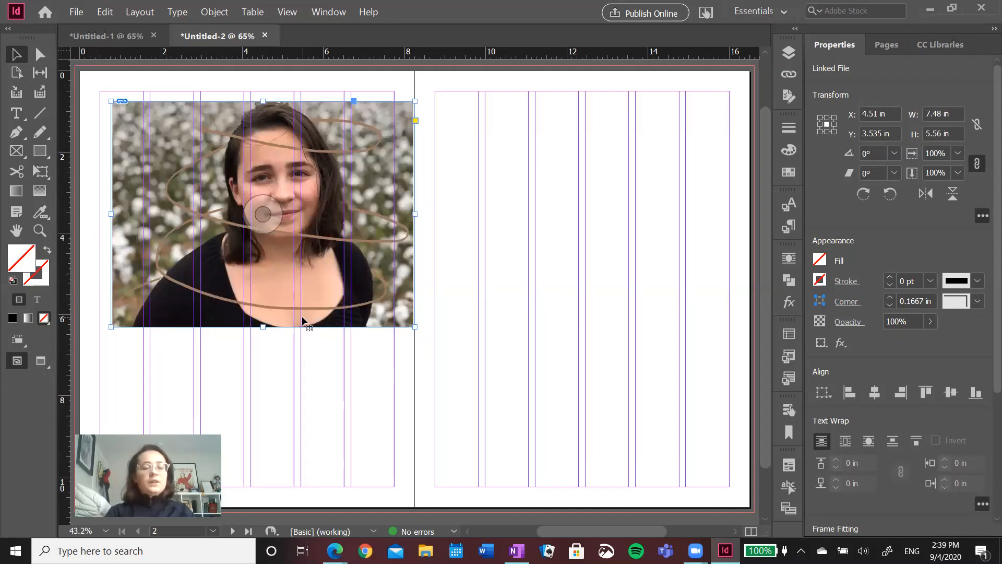
# Fill the frame proportionally with the photo and fit the frame to its content
pyautogui.rightClick(314, 257)
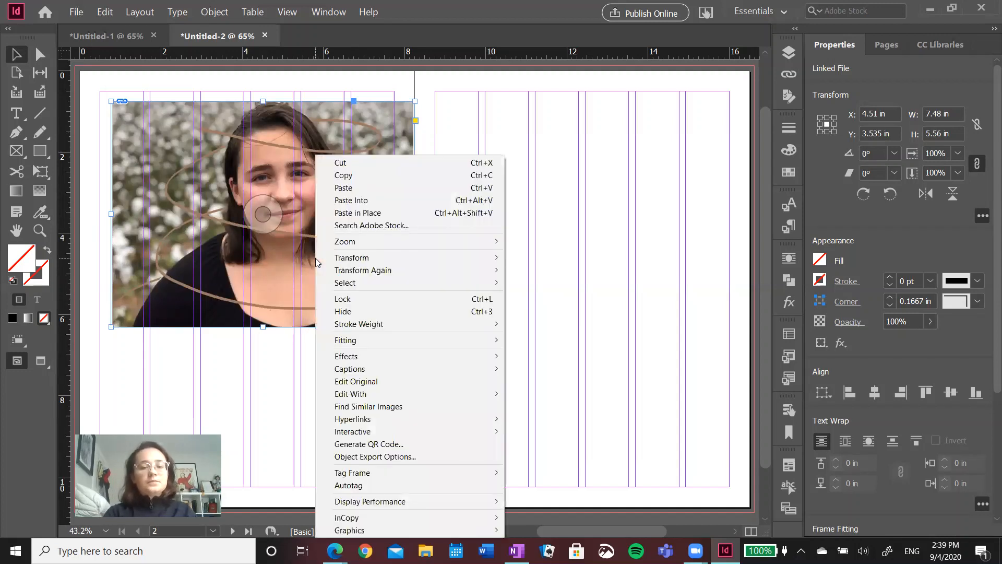
pyautogui.moveTo(405, 340)
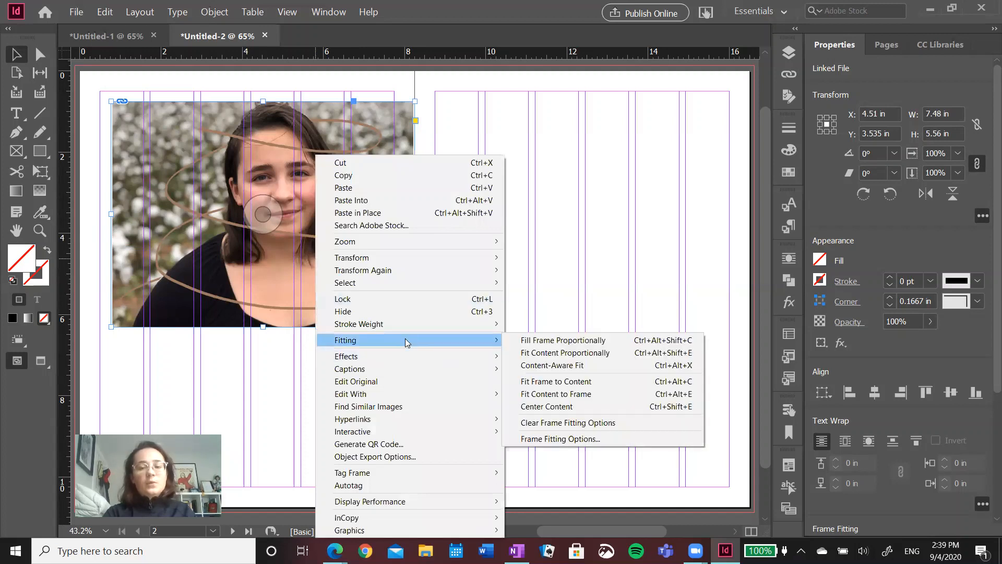
pyautogui.click(544, 343)
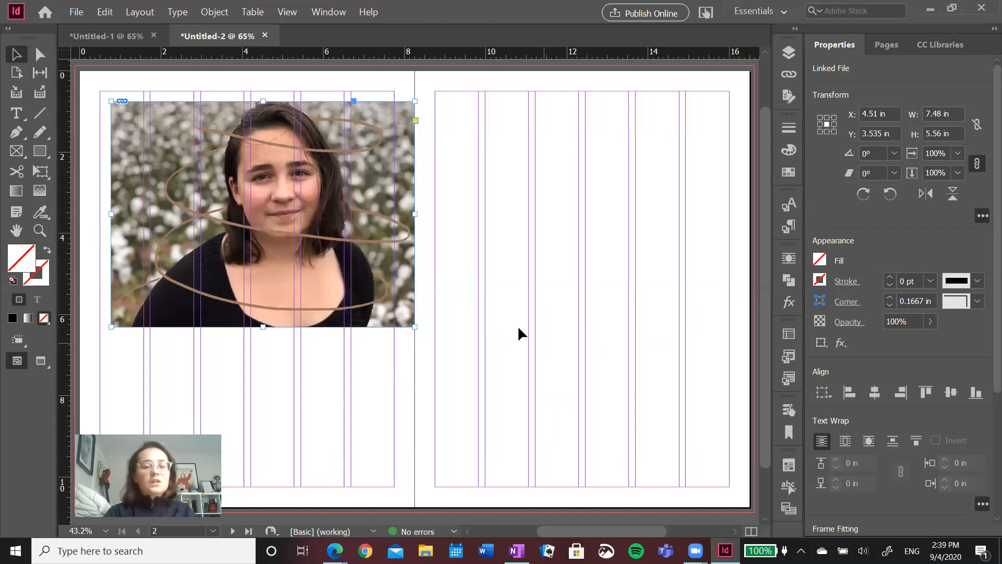
pyautogui.rightClick(308, 285)
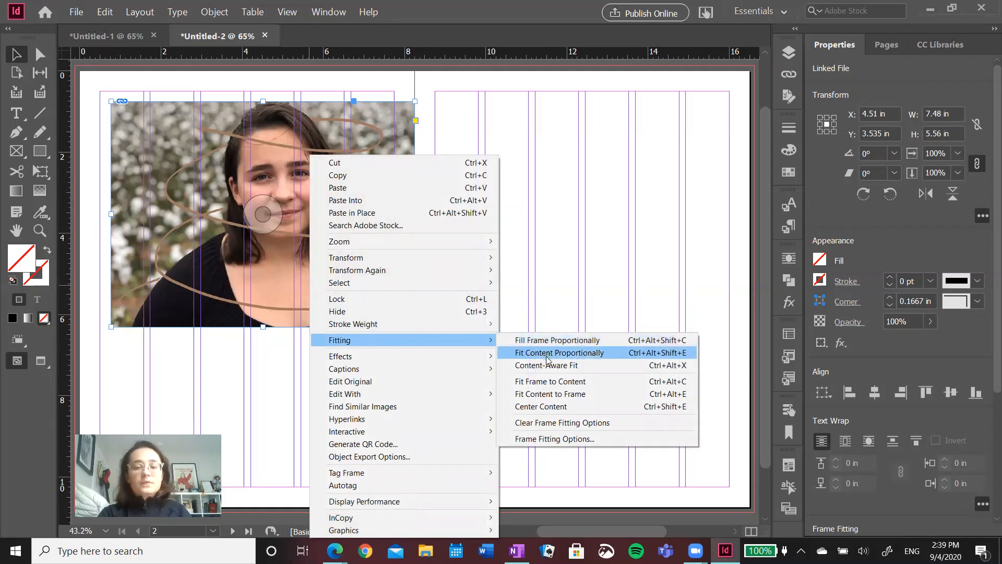
pyautogui.click(553, 384)
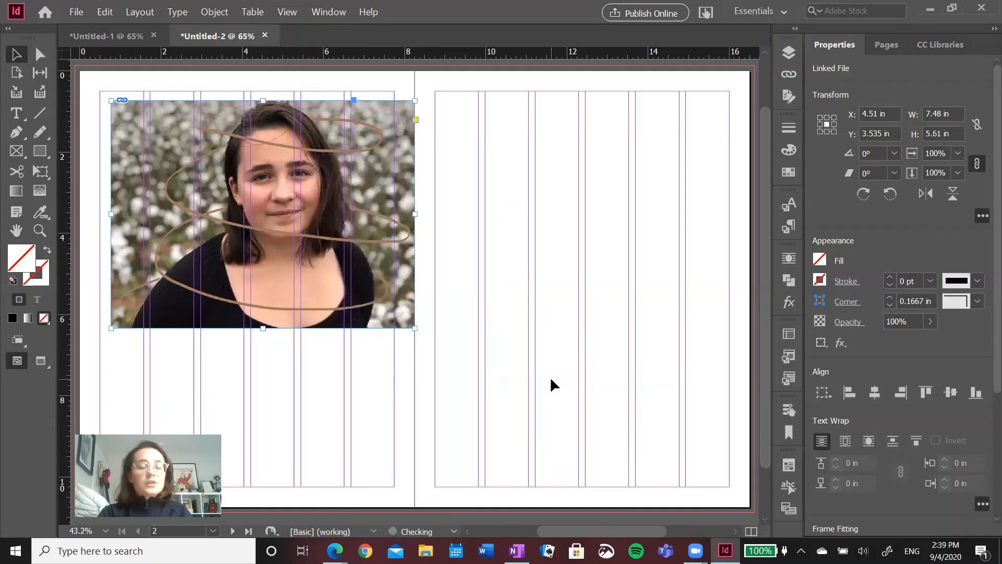
# Crop the photo frame at its lower and upper edges to about 3.42 in high and fit the frame back to its content
pyautogui.moveTo(259, 327); pyautogui.dragTo(264, 276)
pyautogui.moveTo(263, 103); pyautogui.dragTo(263, 138)
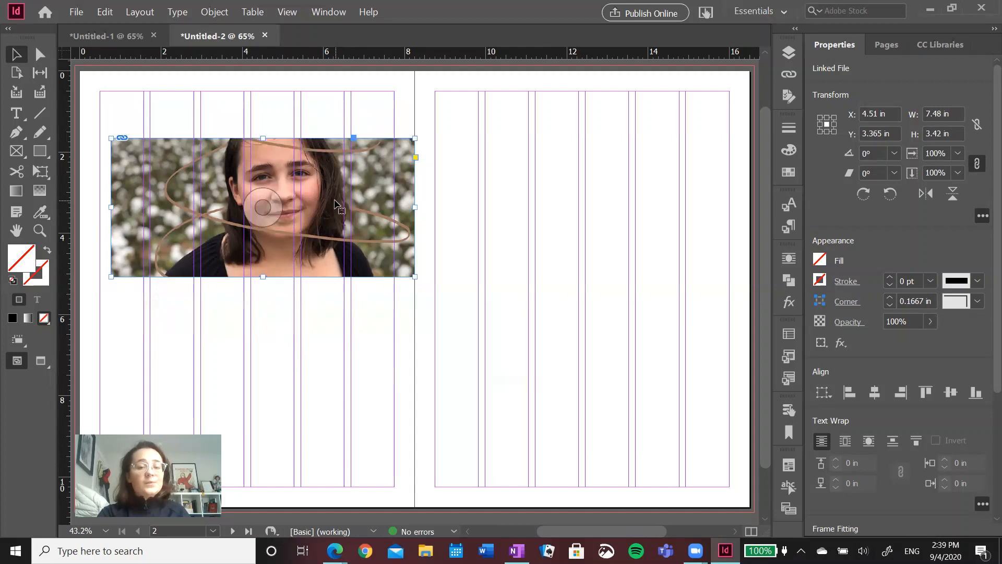
pyautogui.rightClick(335, 205)
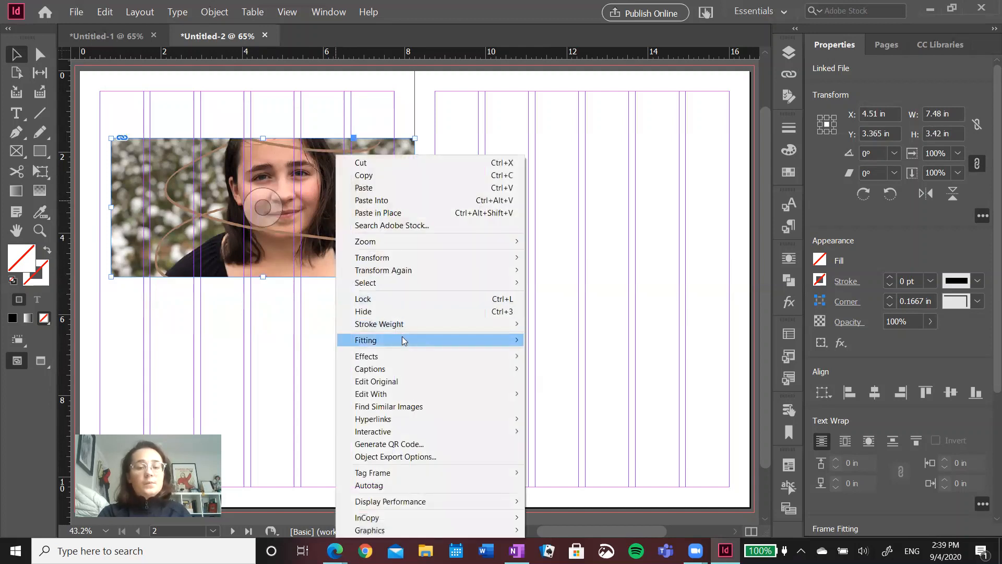
pyautogui.moveTo(403, 340)
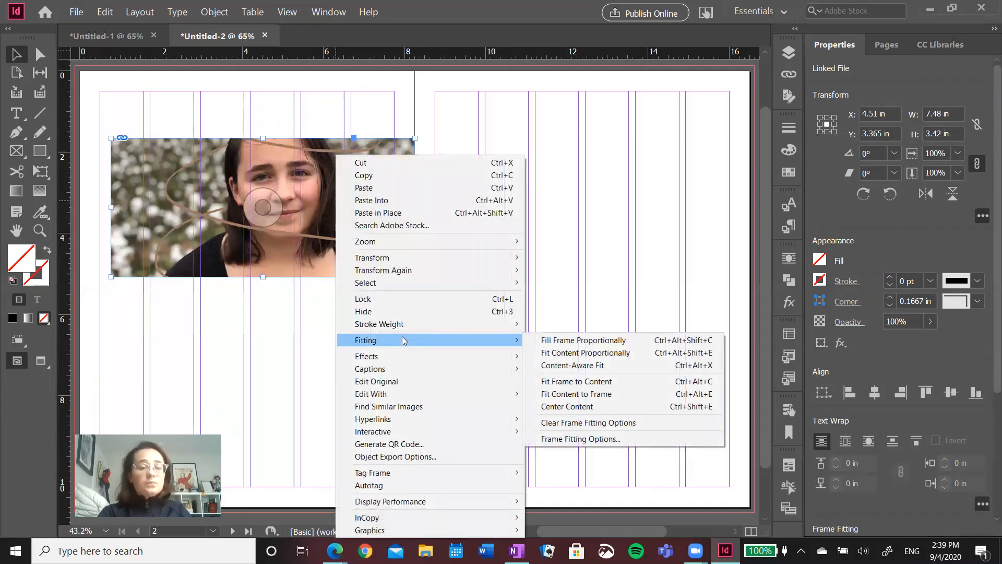
pyautogui.click(576, 382)
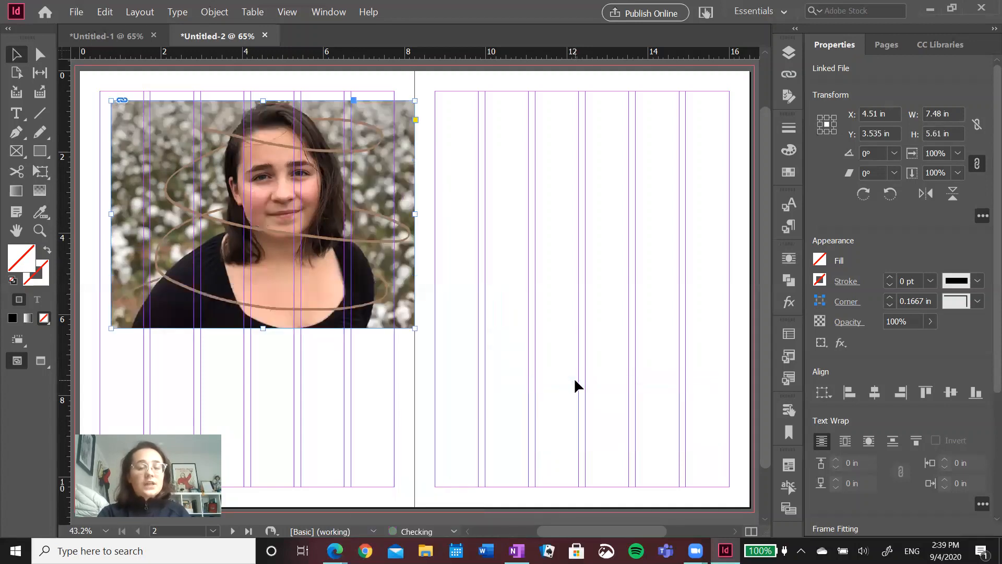
# Try narrowing the frame to about 6.45 in with Fit Content to Frame, and undo both the fitting and the resize
pyautogui.moveTo(416, 213); pyautogui.dragTo(372, 215)
pyautogui.rightClick(330, 230)
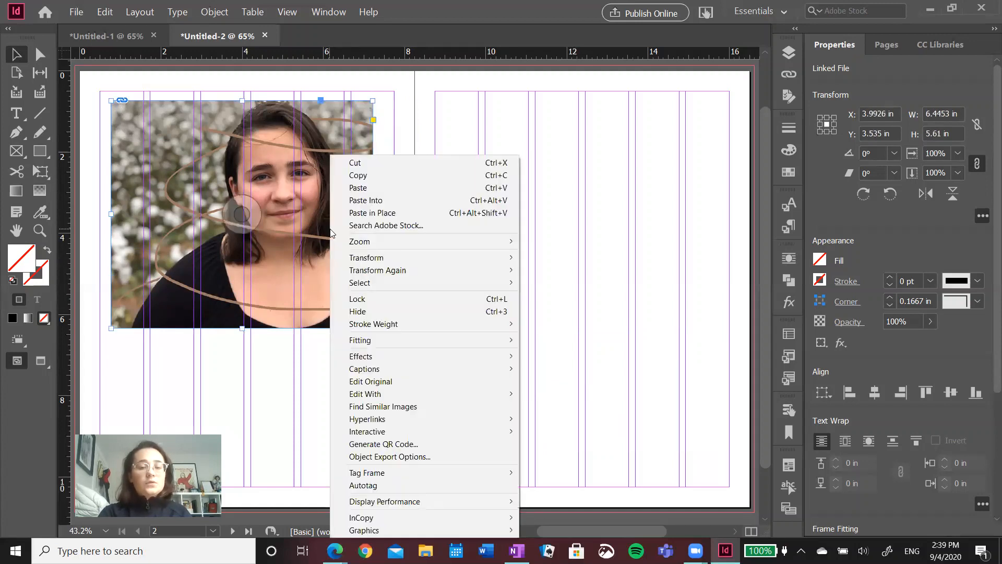
pyautogui.moveTo(403, 340)
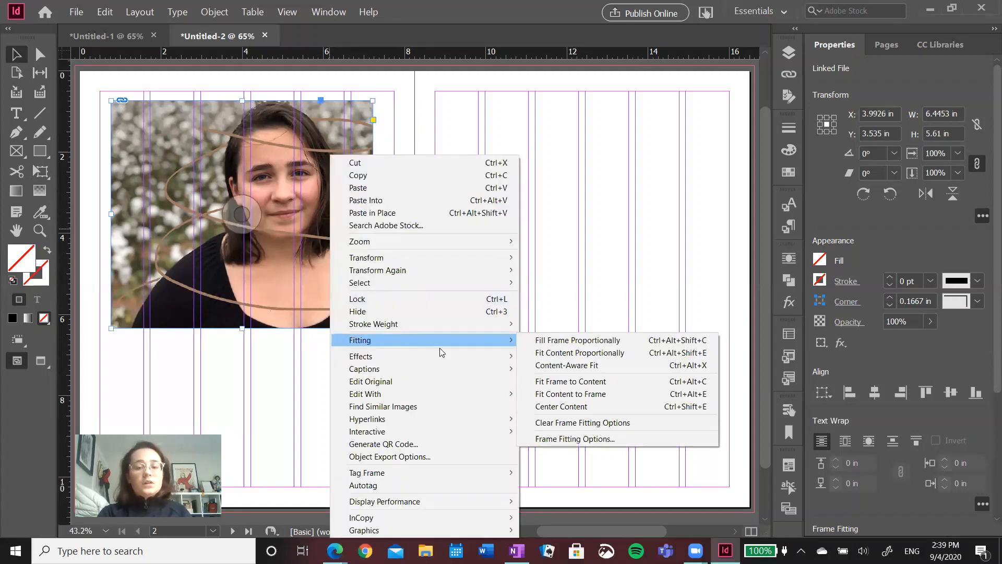
pyautogui.click(566, 400)
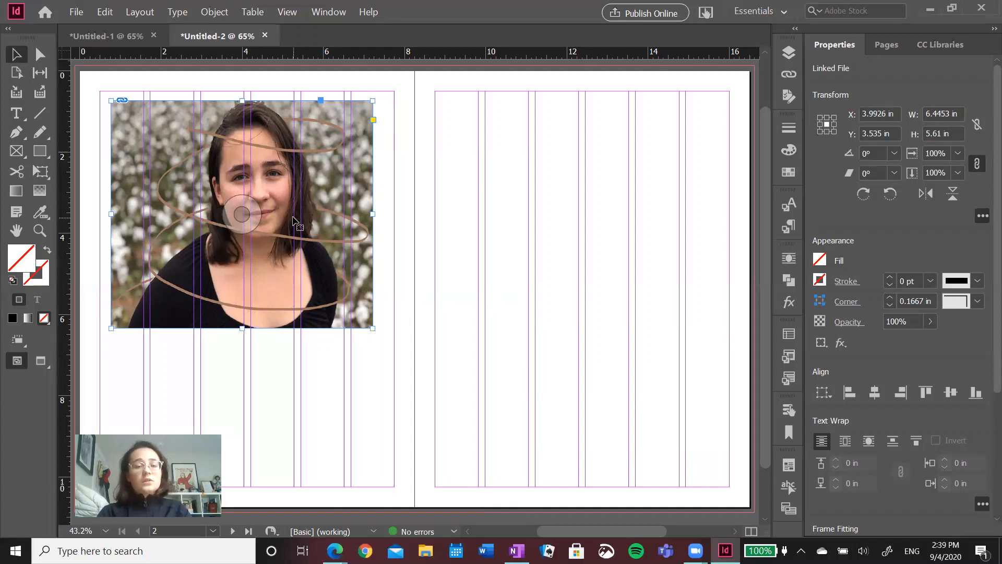
pyautogui.hotkey('ctrl', 'z')
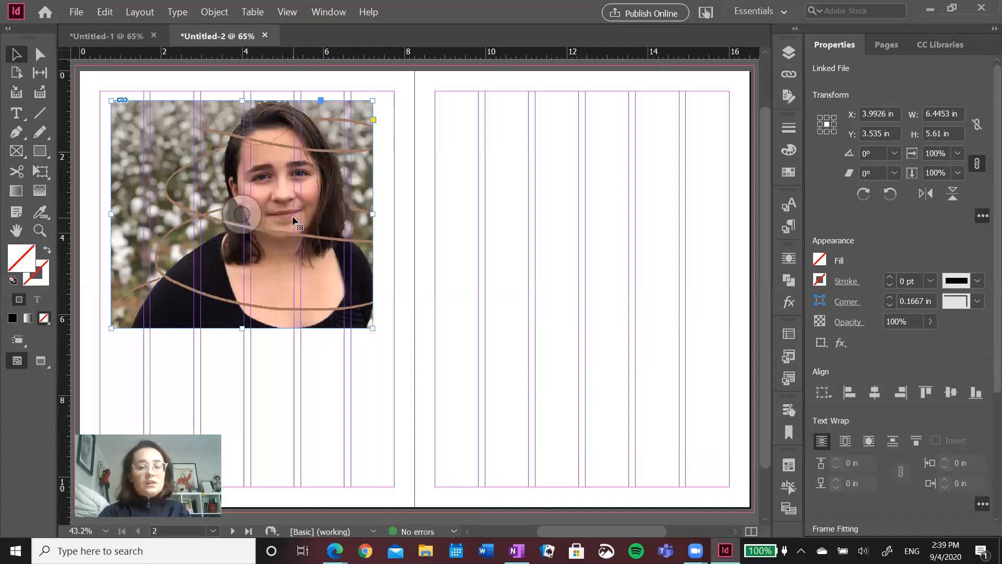
pyautogui.hotkey('ctrl', 'z')
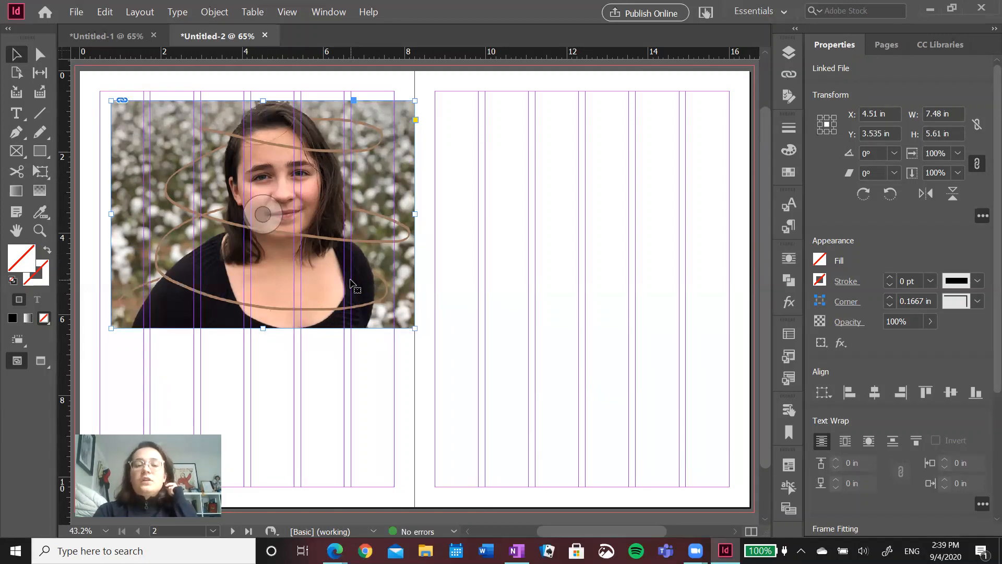
# Move the photo frame to the upper-left bleed corner of page 2 and widen it to about 8.375 in, up to the spine
pyautogui.moveTo(350, 280); pyautogui.dragTo(280, 213)
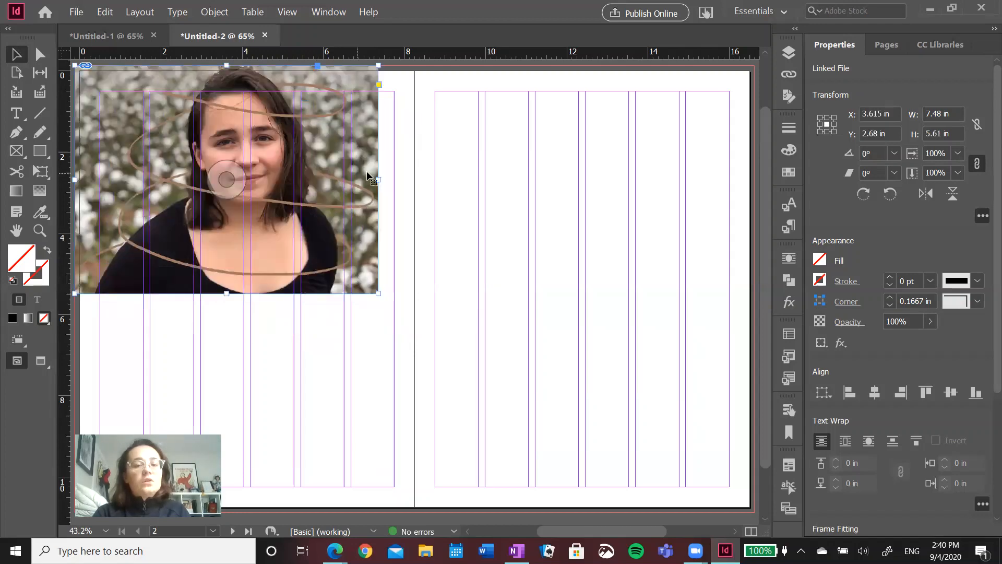
pyautogui.moveTo(379, 179); pyautogui.dragTo(414, 183)
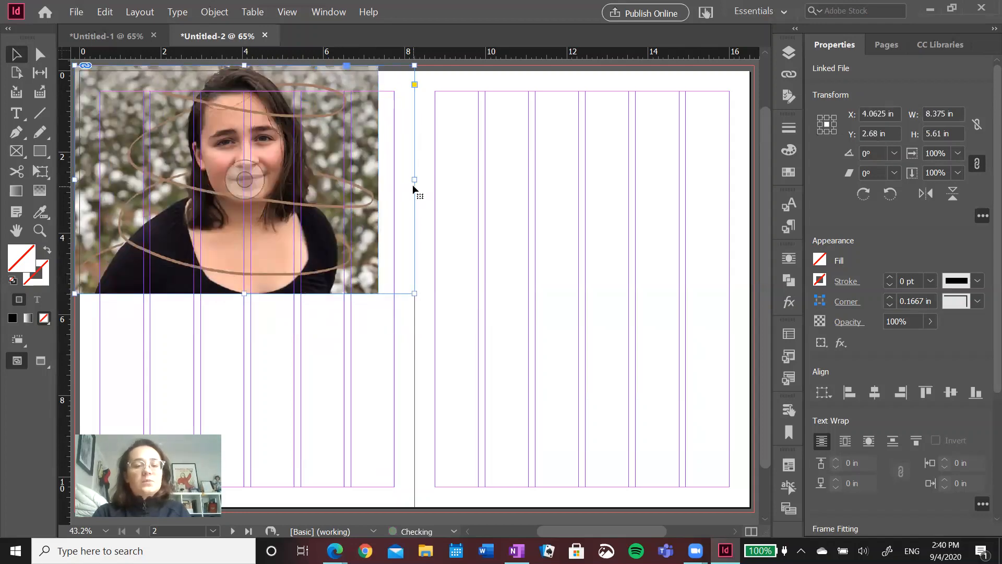
# Fill the widened frame proportionally with the photo and shift the photo slightly downward inside it
pyautogui.rightClick(332, 220)
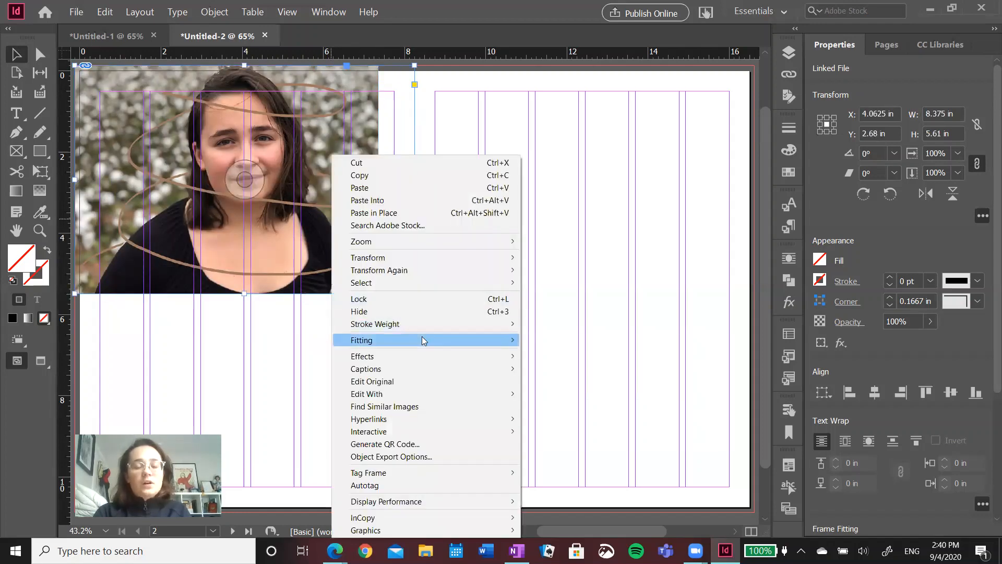
pyautogui.moveTo(421, 339)
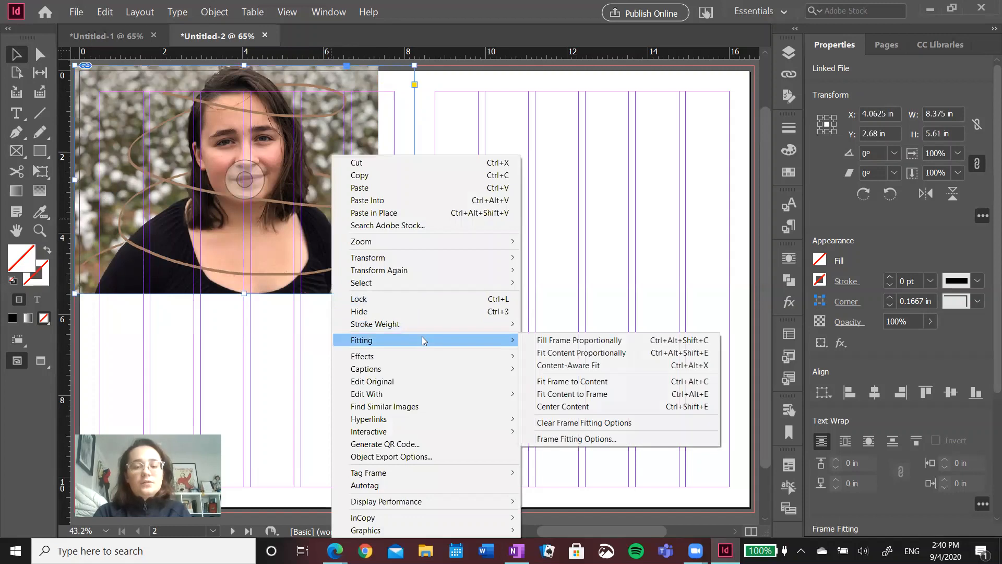
pyautogui.click(579, 341)
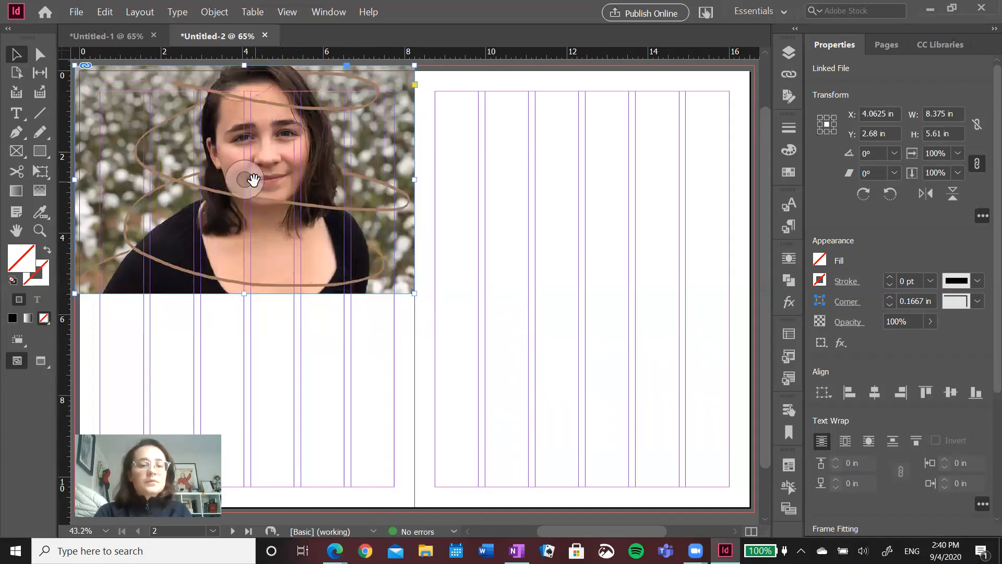
pyautogui.moveTo(245, 180); pyautogui.dragTo(247, 195)
# Move the photo frame off the bleed so its upper-left corner sits on the corner of page 2
pyautogui.hscroll(-5, 300, 361)
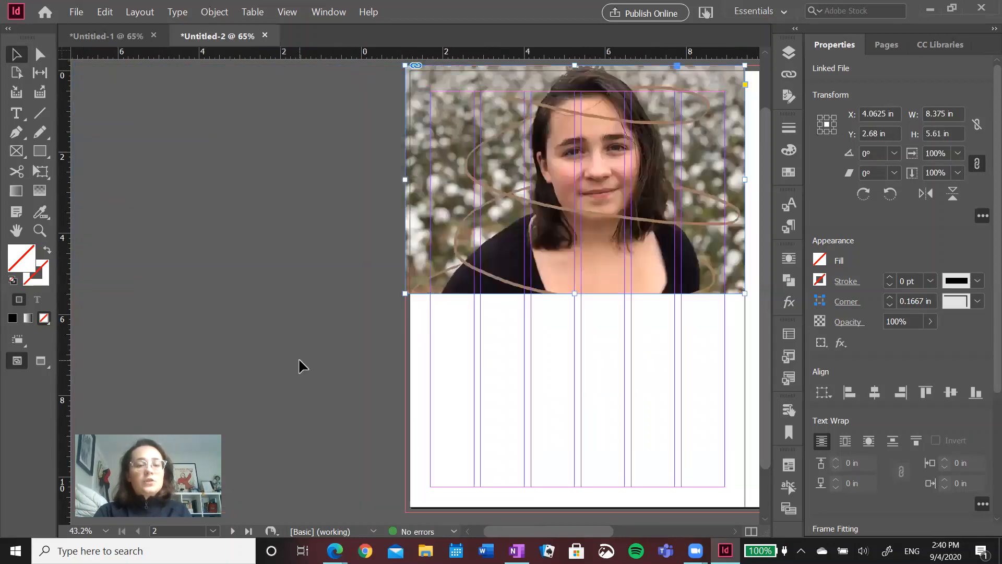
pyautogui.hscroll(3, 300, 360)
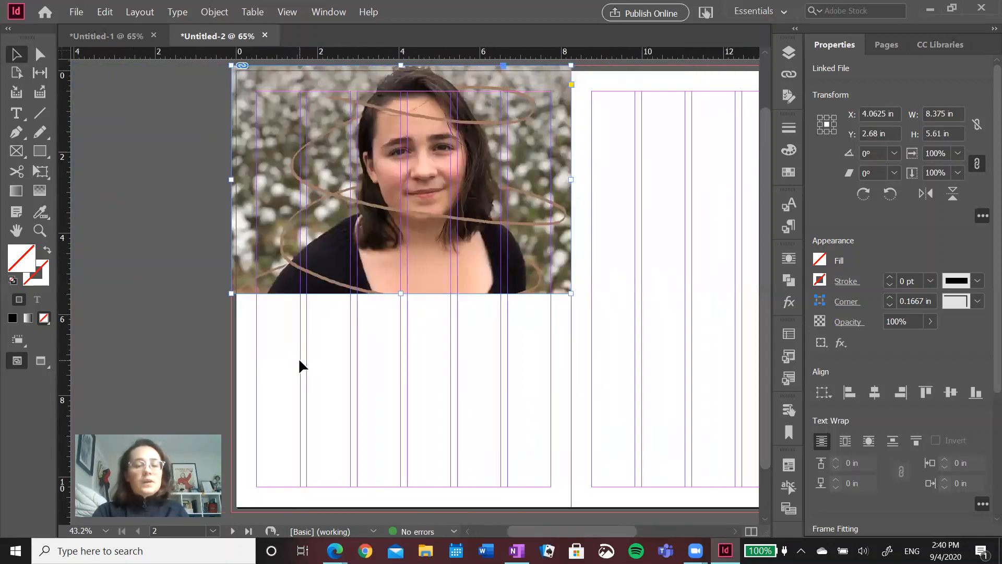
pyautogui.scroll(3, 299, 358)
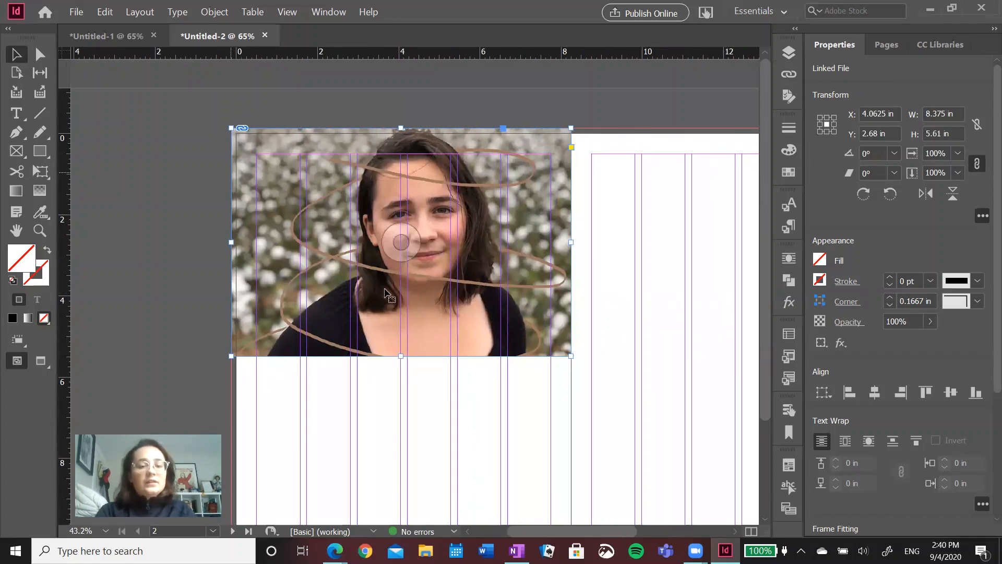
pyautogui.moveTo(412, 297)
pyautogui.mouseDown()
pyautogui.moveTo(427, 312)
pyautogui.moveTo(418, 303)
pyautogui.mouseUp()
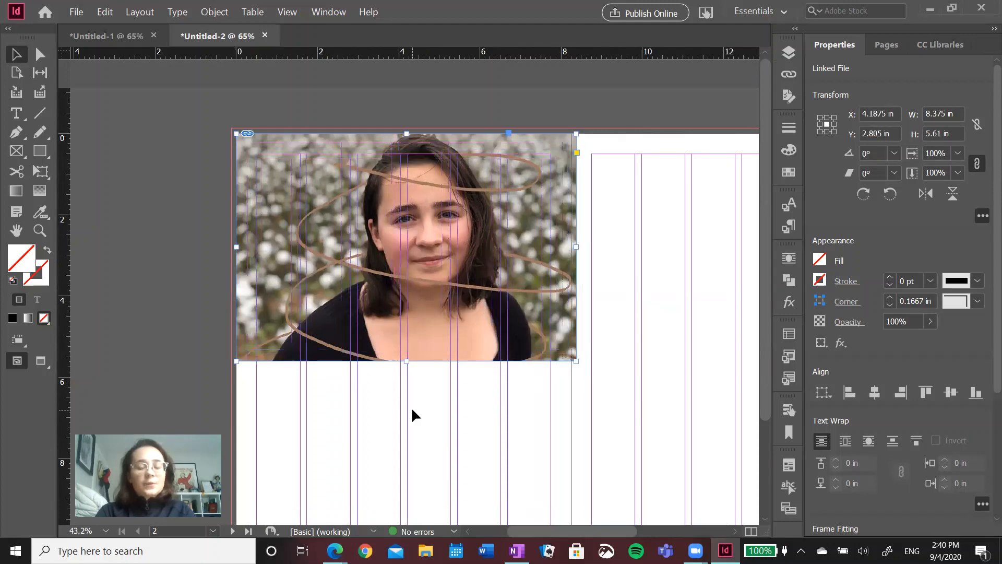